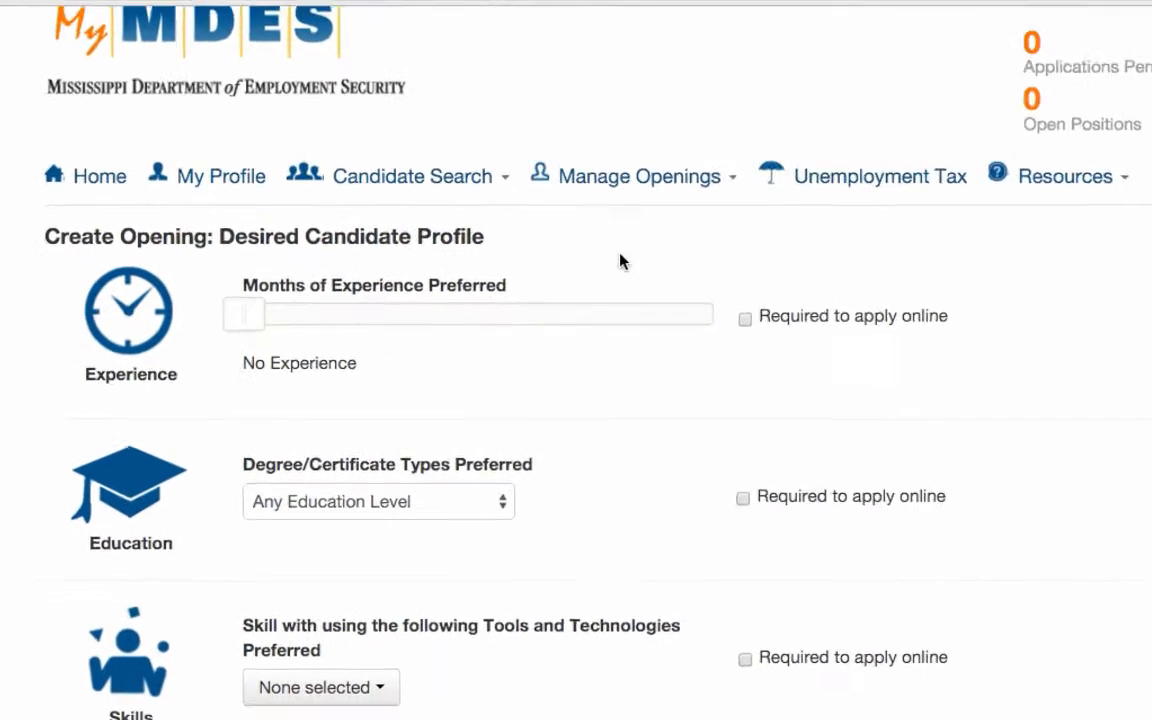
Set the preferred months of experience to 12 months (1 year) in the desired candidate profile.
scroll(697, 240, down, 1)
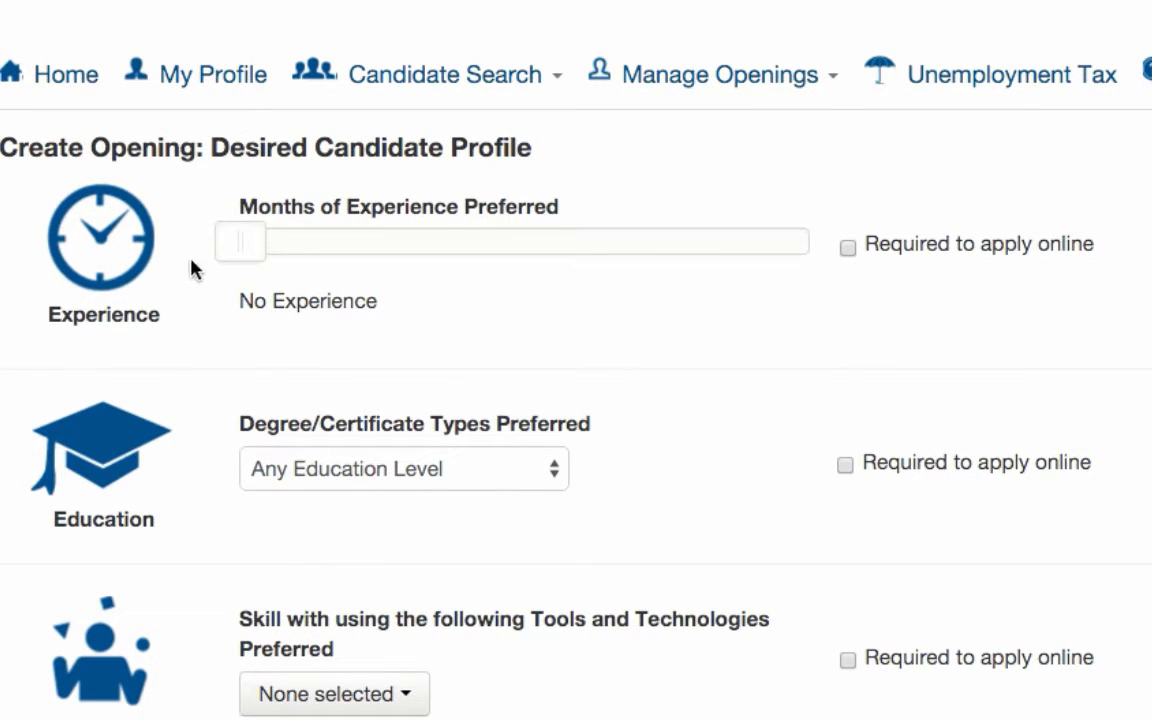
click(328, 250)
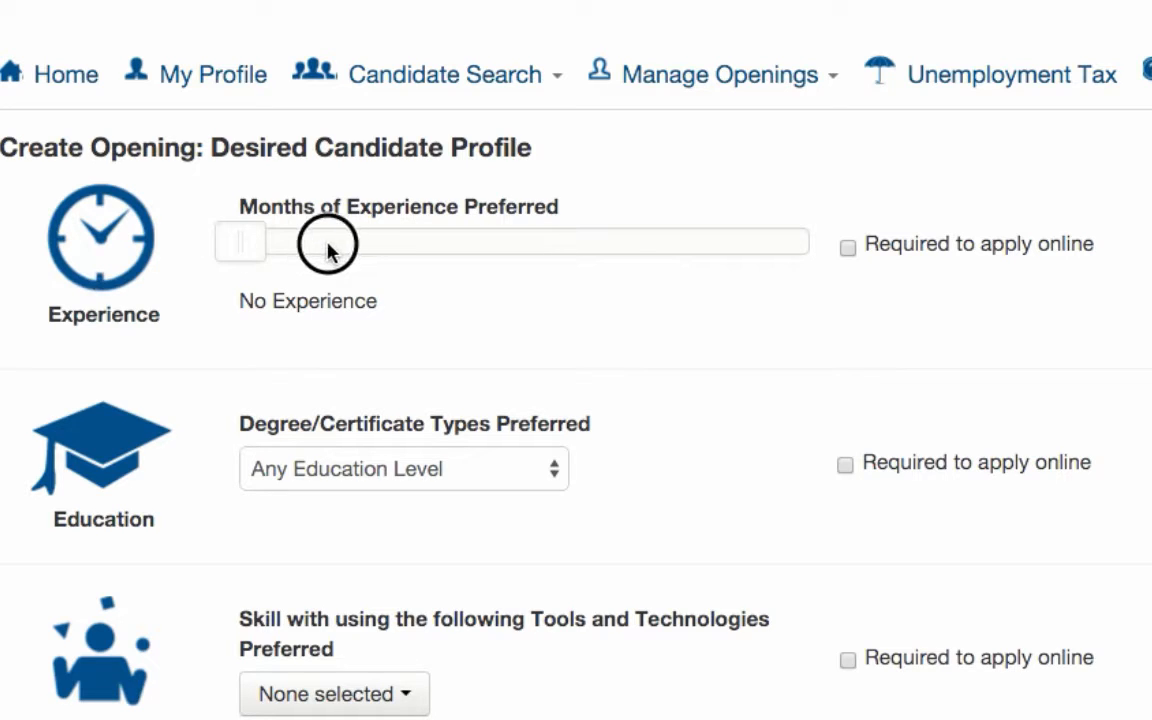
drag(246, 248, 386, 281)
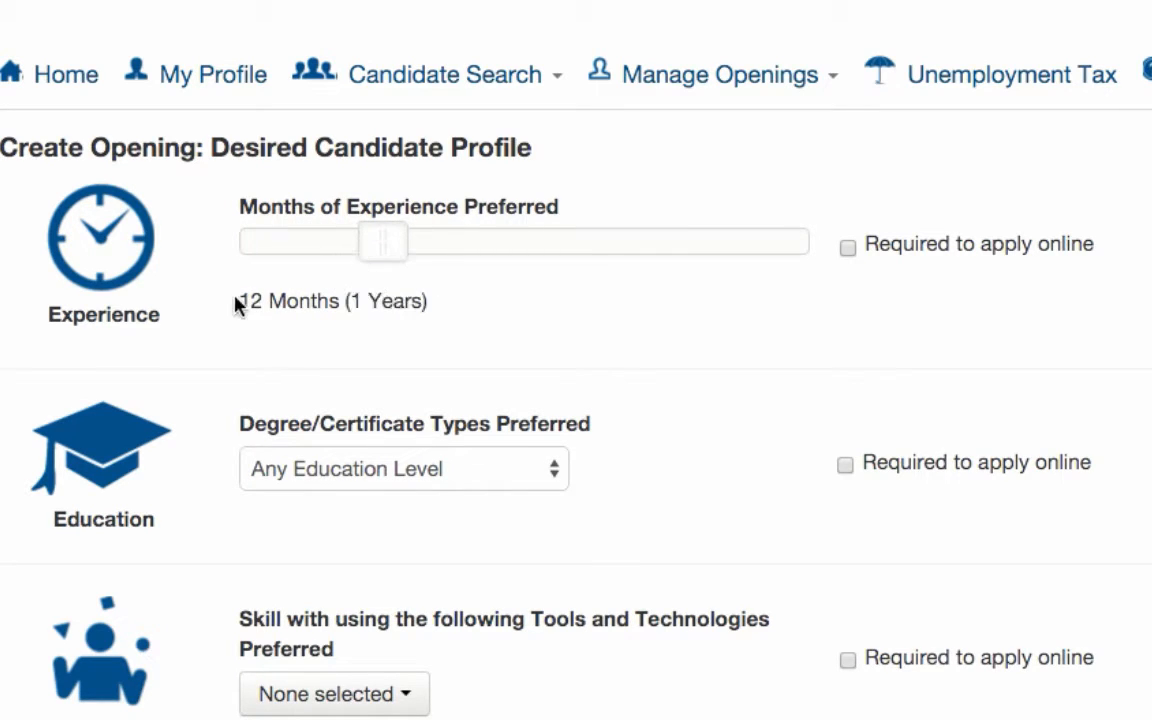
drag(237, 301, 411, 302)
click(488, 313)
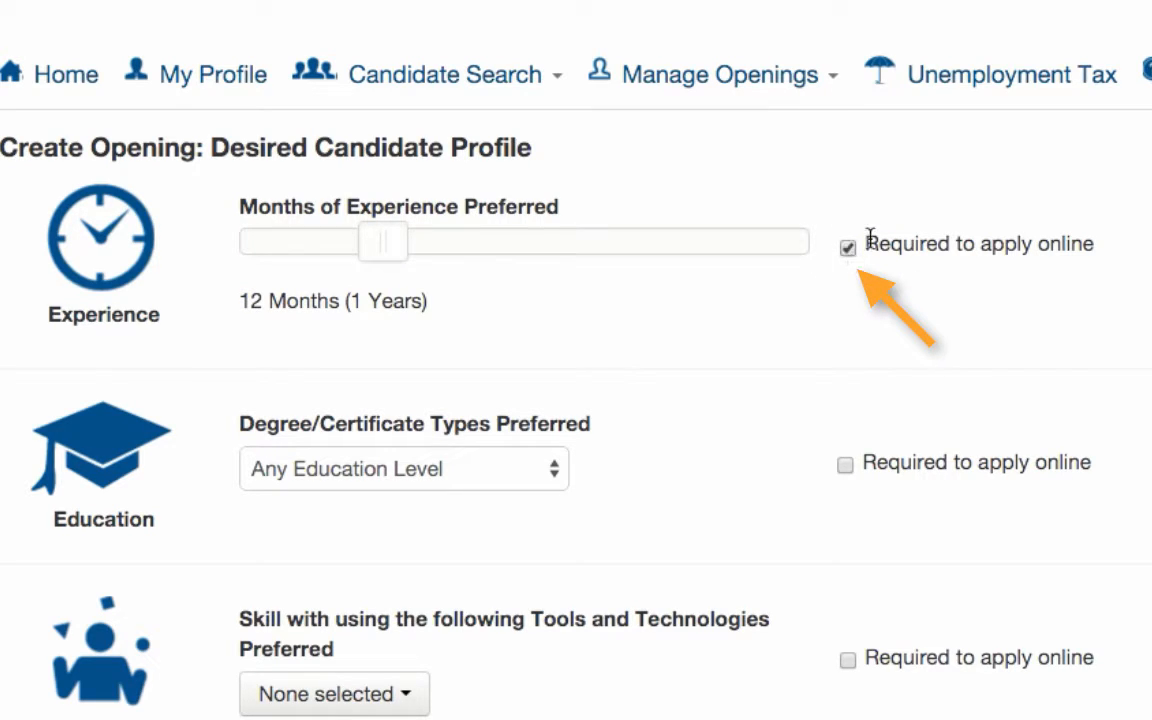
Make the experience preference not required to apply online.
drag(876, 246, 1139, 244)
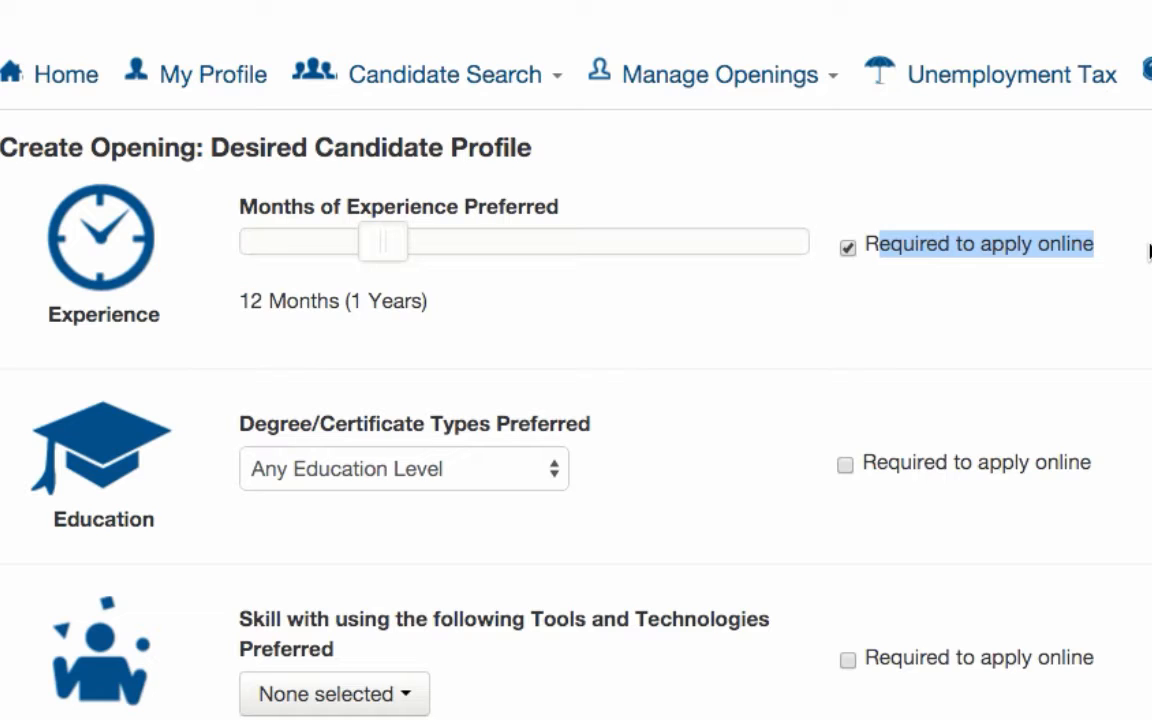
click(866, 286)
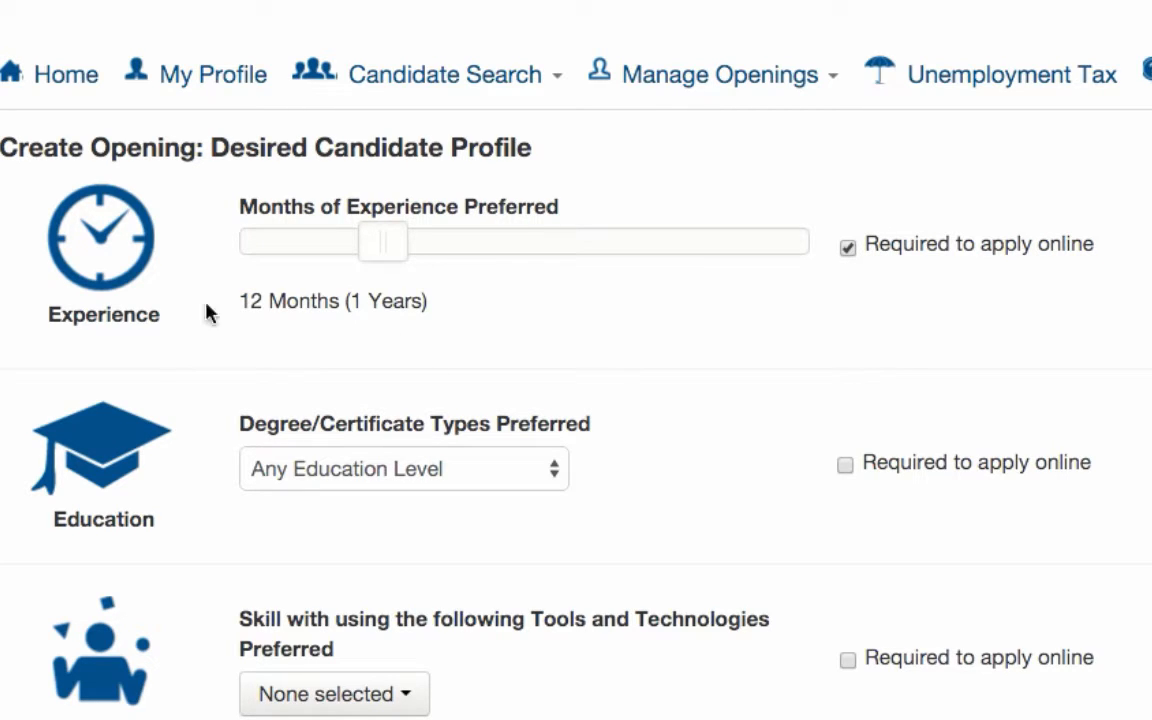
click(848, 247)
Choose Bachelor's Degree as the preferred education level.
scroll(745, 290, down, 3)
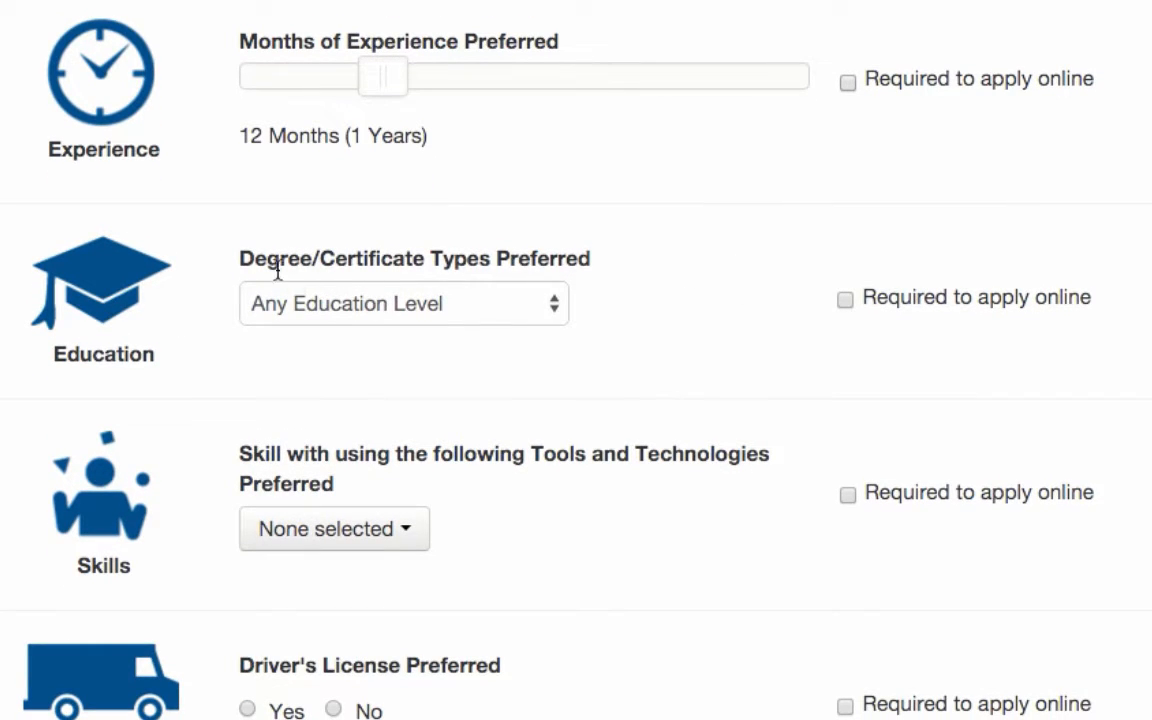
drag(239, 256, 609, 247)
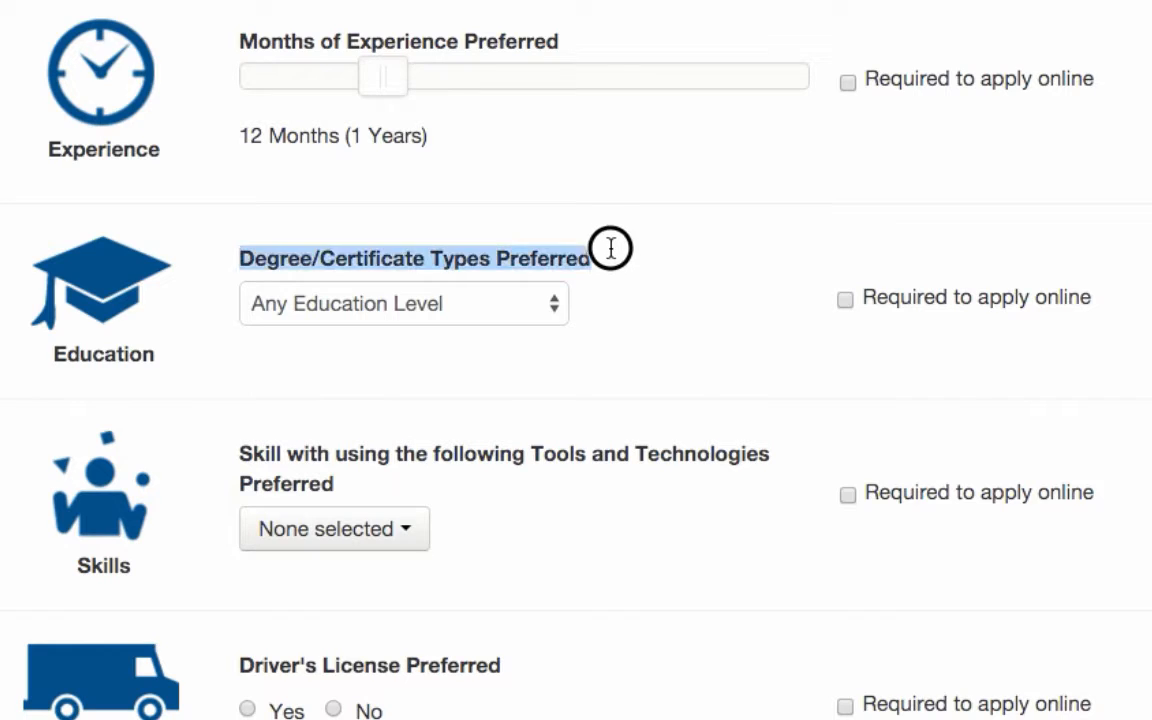
click(609, 247)
click(428, 300)
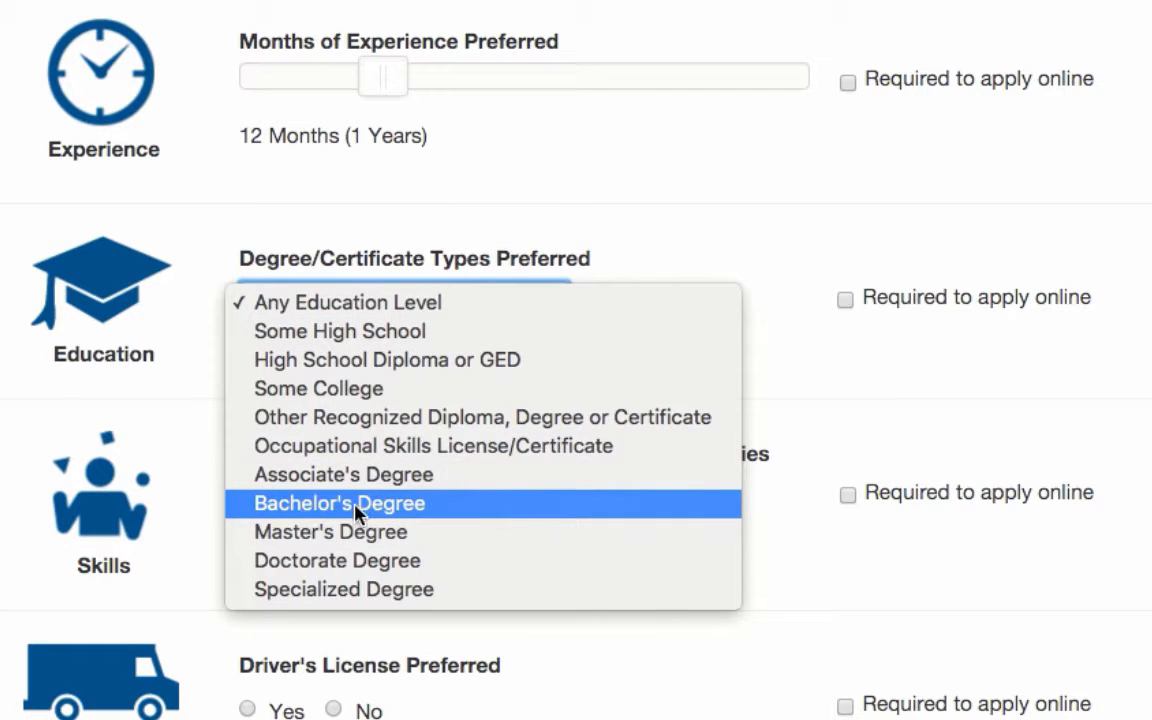
click(289, 504)
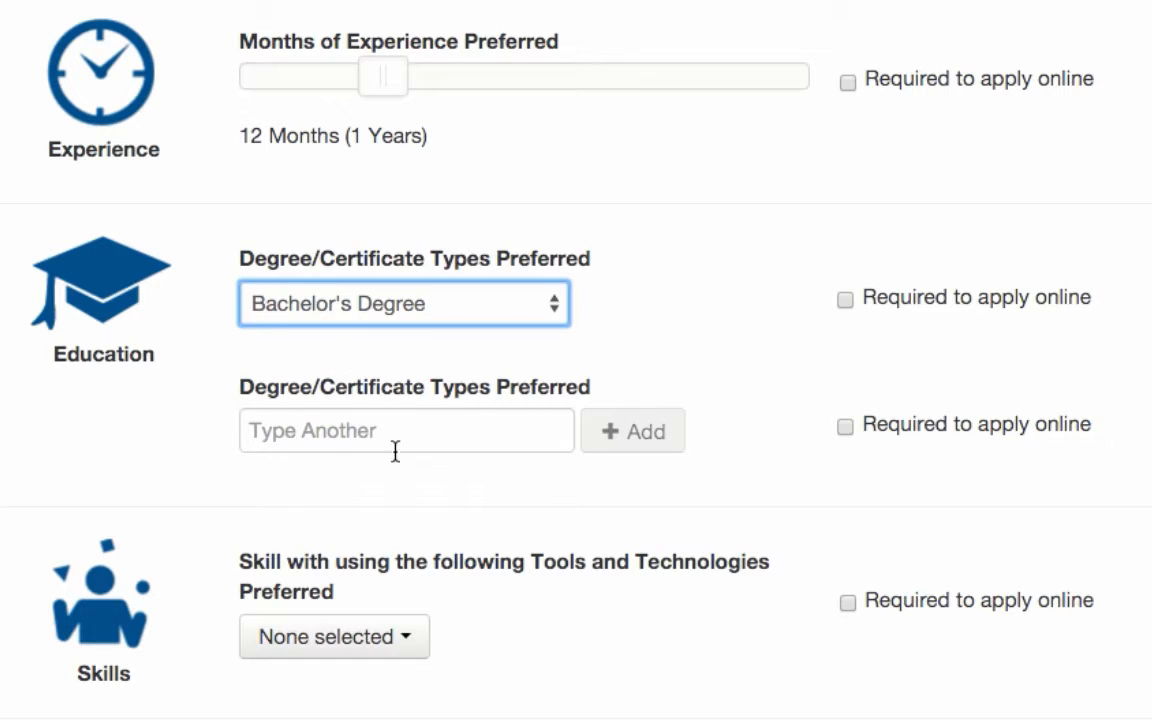
Look up "mechan" among the degree/certificate types and add Mechanical Engineering to the preferred education.
click(362, 428)
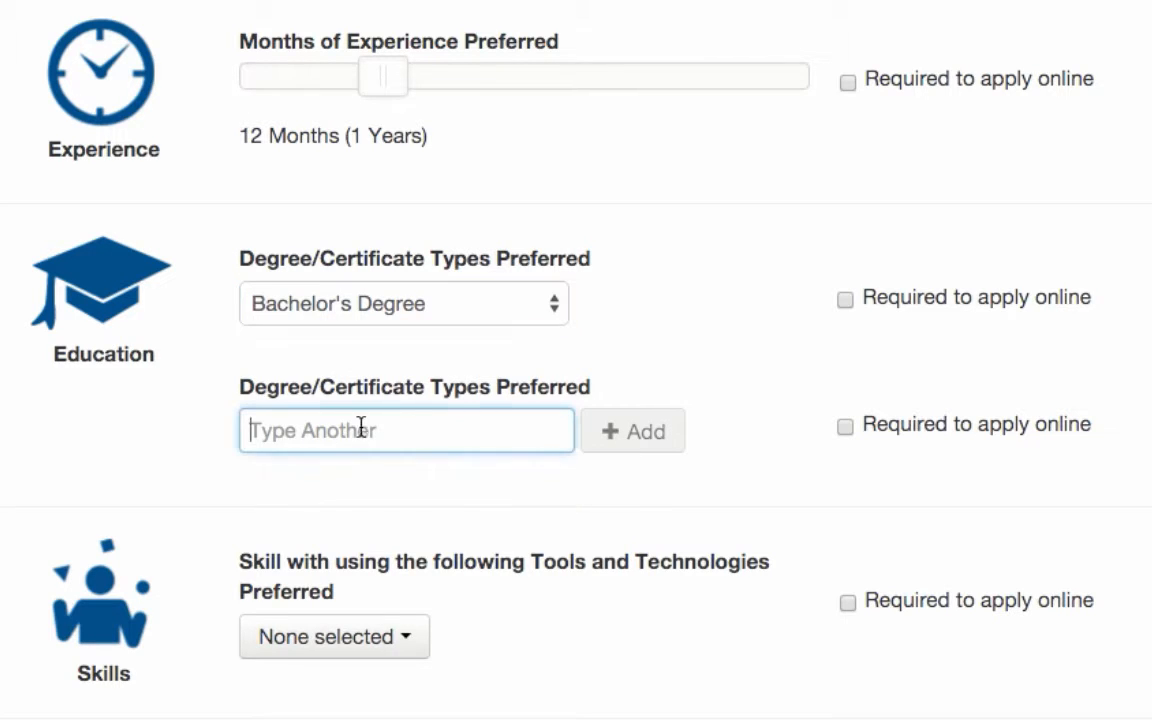
text(mechan)
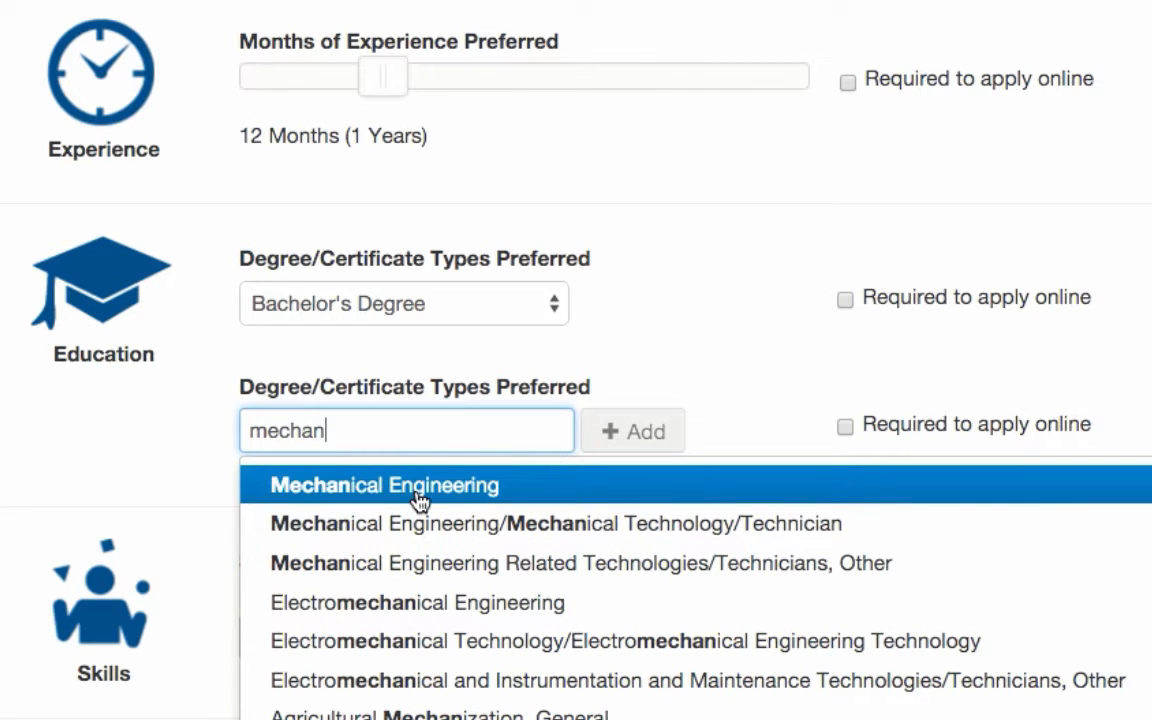
click(419, 490)
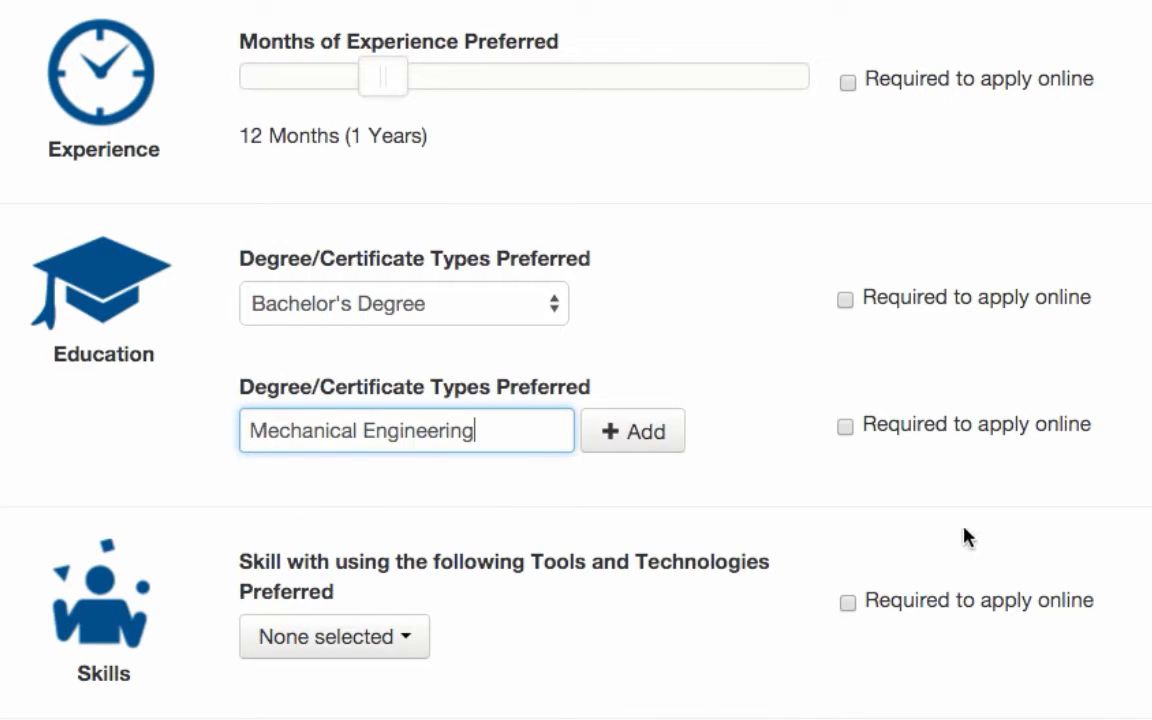
click(631, 432)
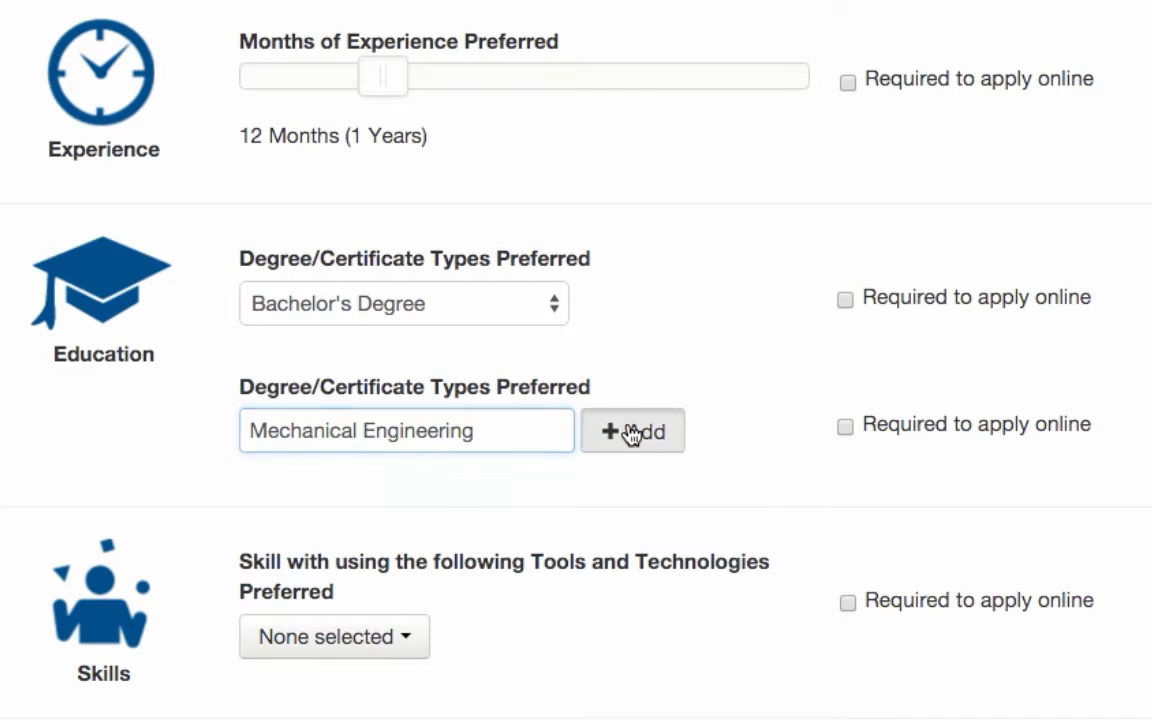
Look up "elec" among the degree/certificate types and add Electrical and Electronics Engineering as another preferred type.
scroll(490, 452, down, 3)
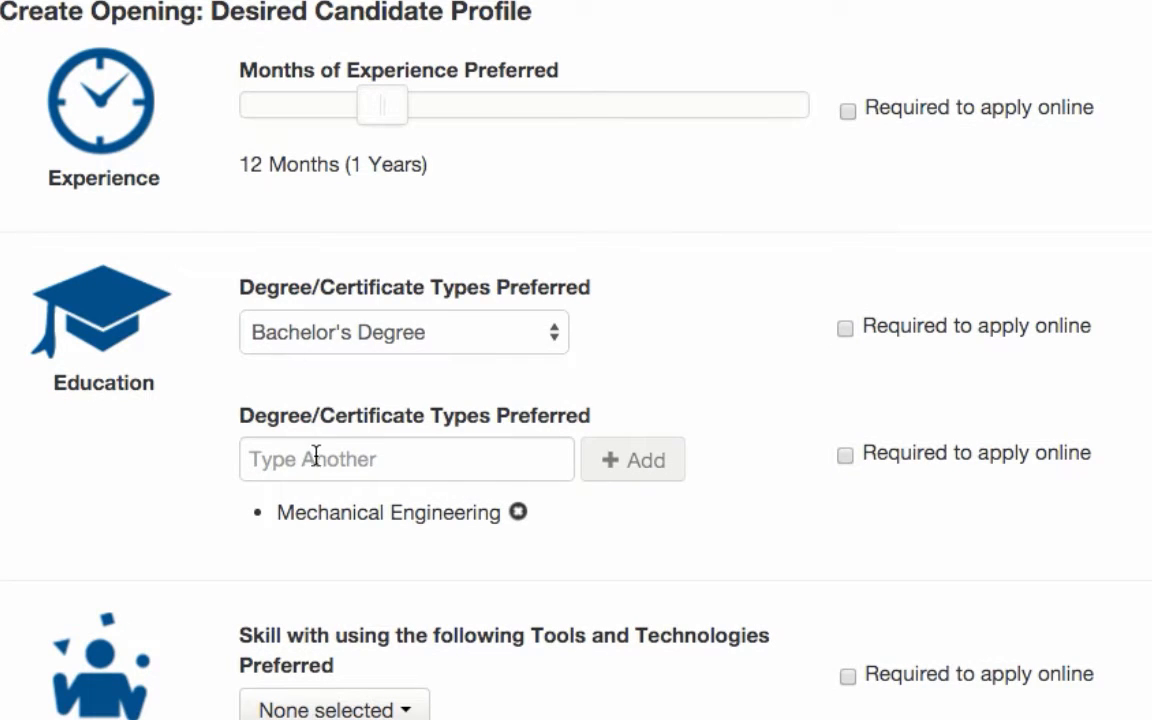
drag(279, 512, 500, 512)
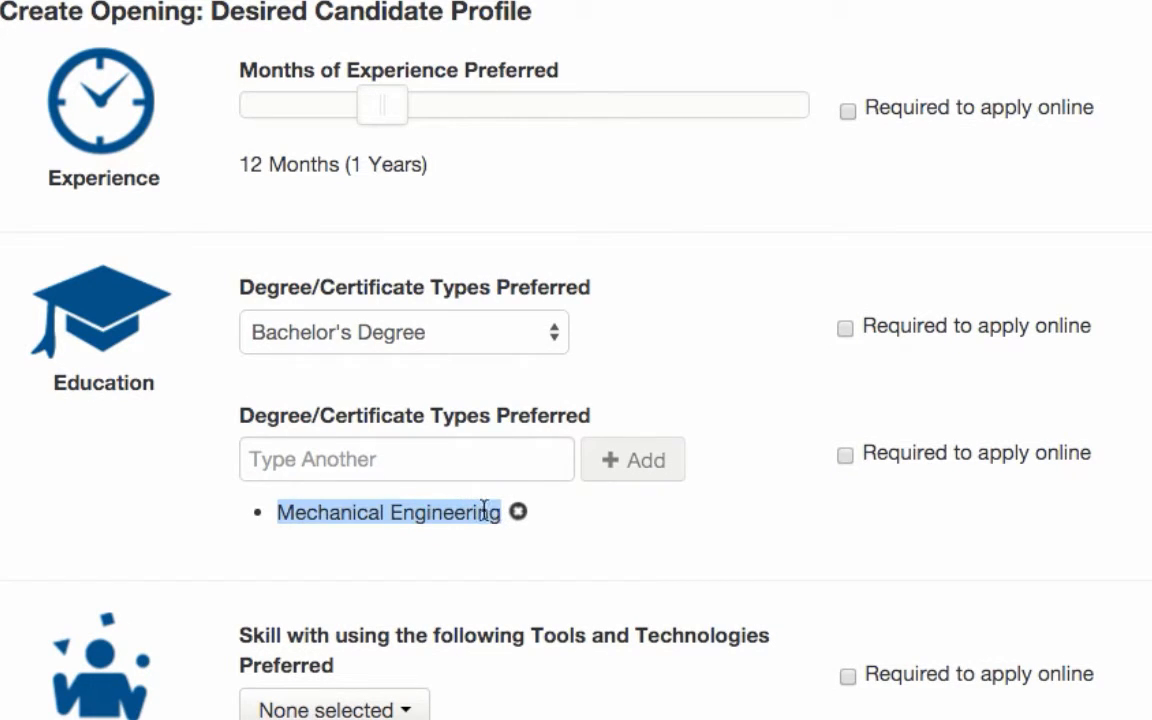
click(306, 458)
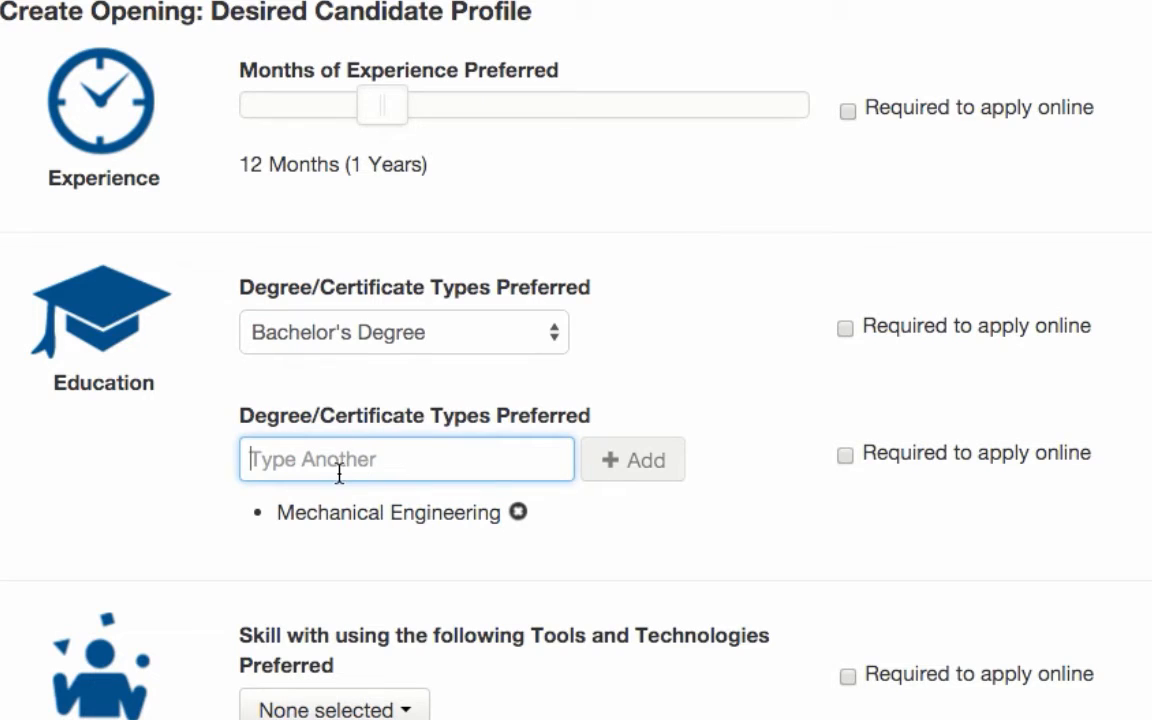
text(elec)
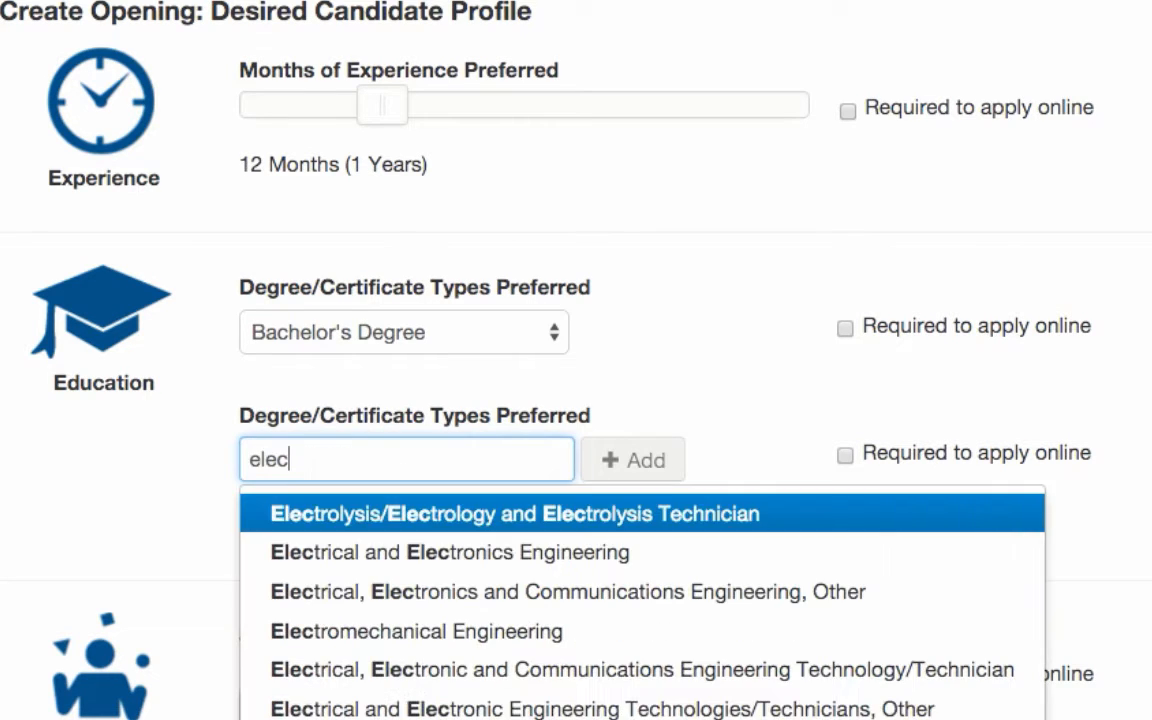
click(400, 553)
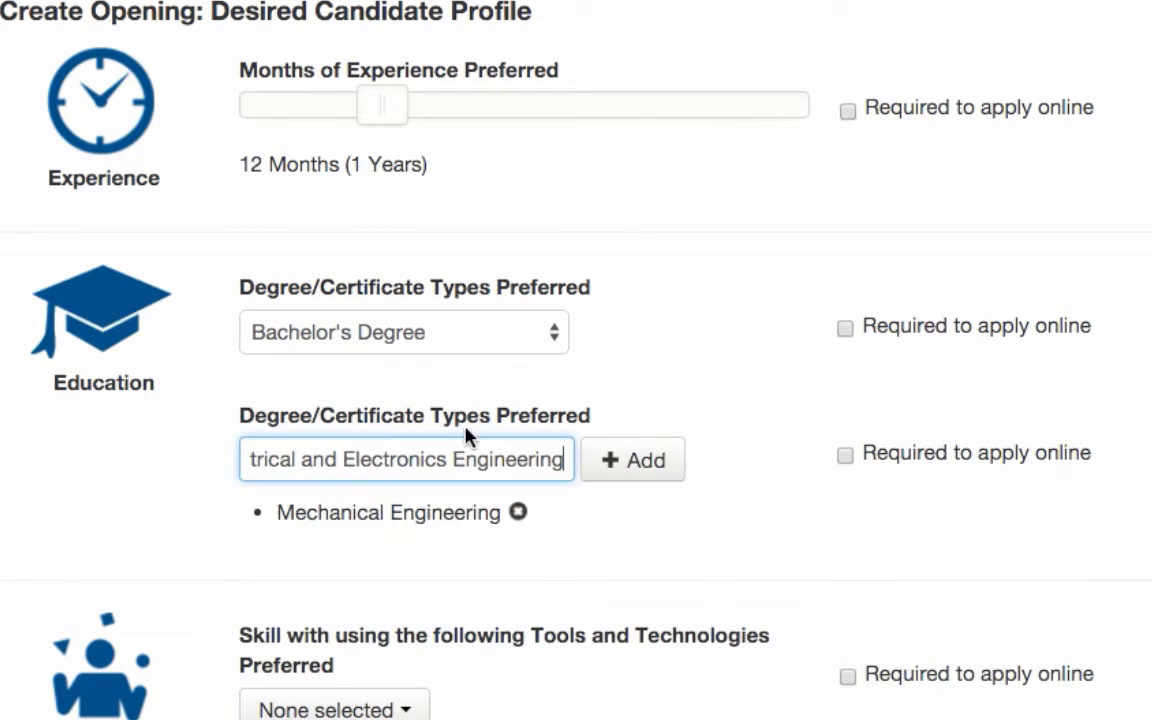
click(650, 463)
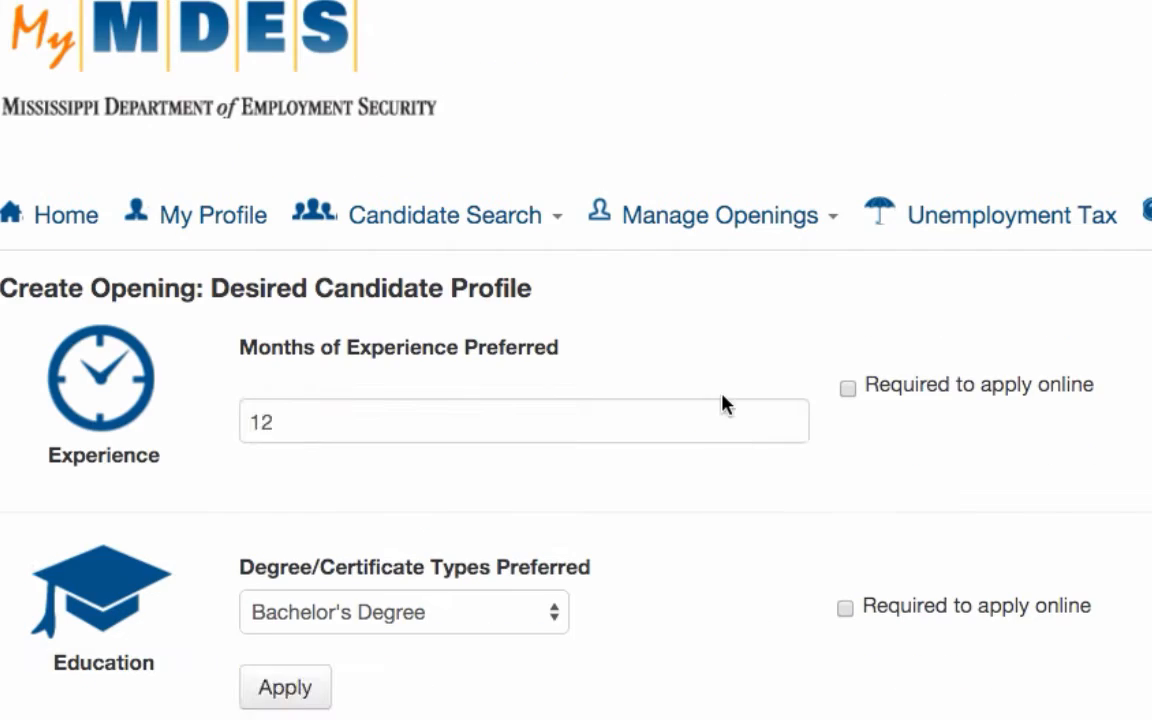
Review the list of preferred degree types added to the education section.
scroll(733, 459, down, 3)
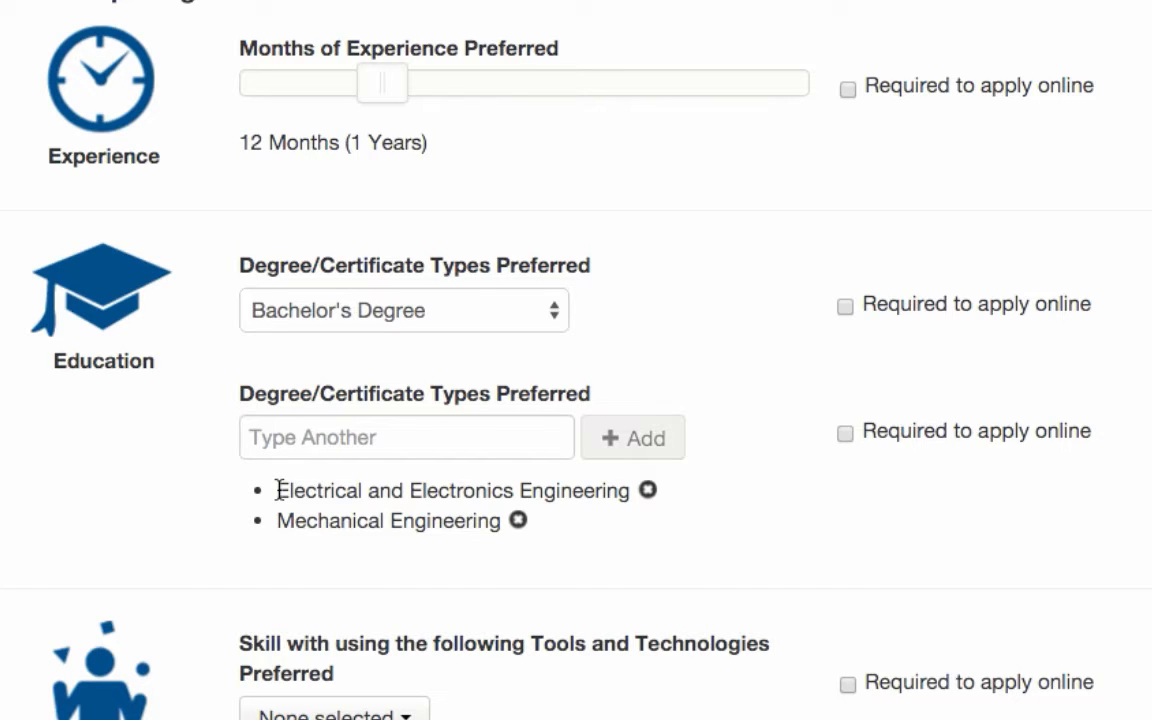
drag(278, 490, 609, 571)
click(620, 567)
drag(277, 520, 476, 525)
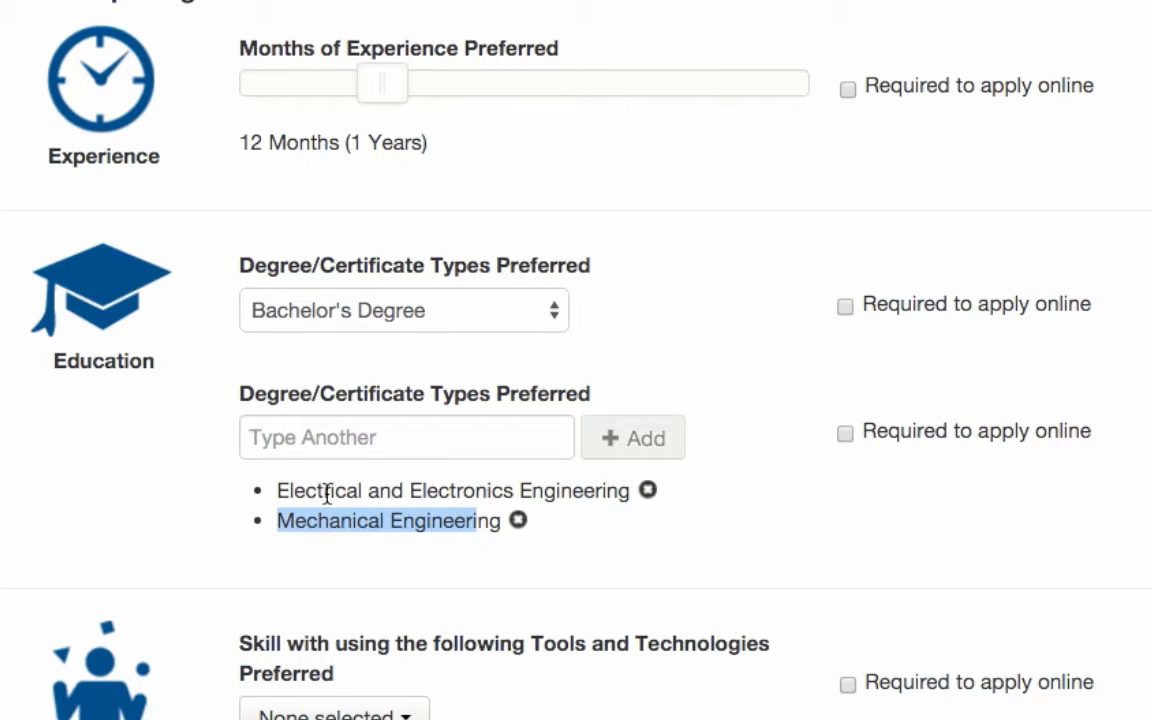
drag(289, 490, 522, 518)
click(572, 537)
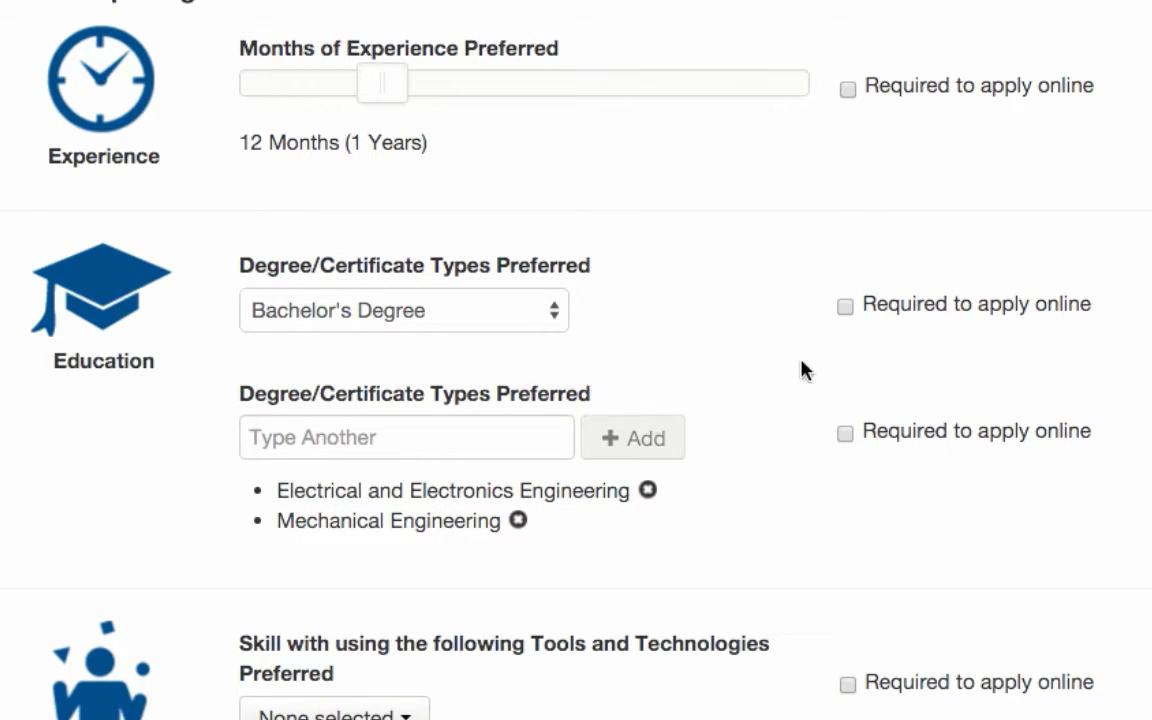
Mark the education level and the degree types as required to apply online, and clear both requirements again.
click(845, 307)
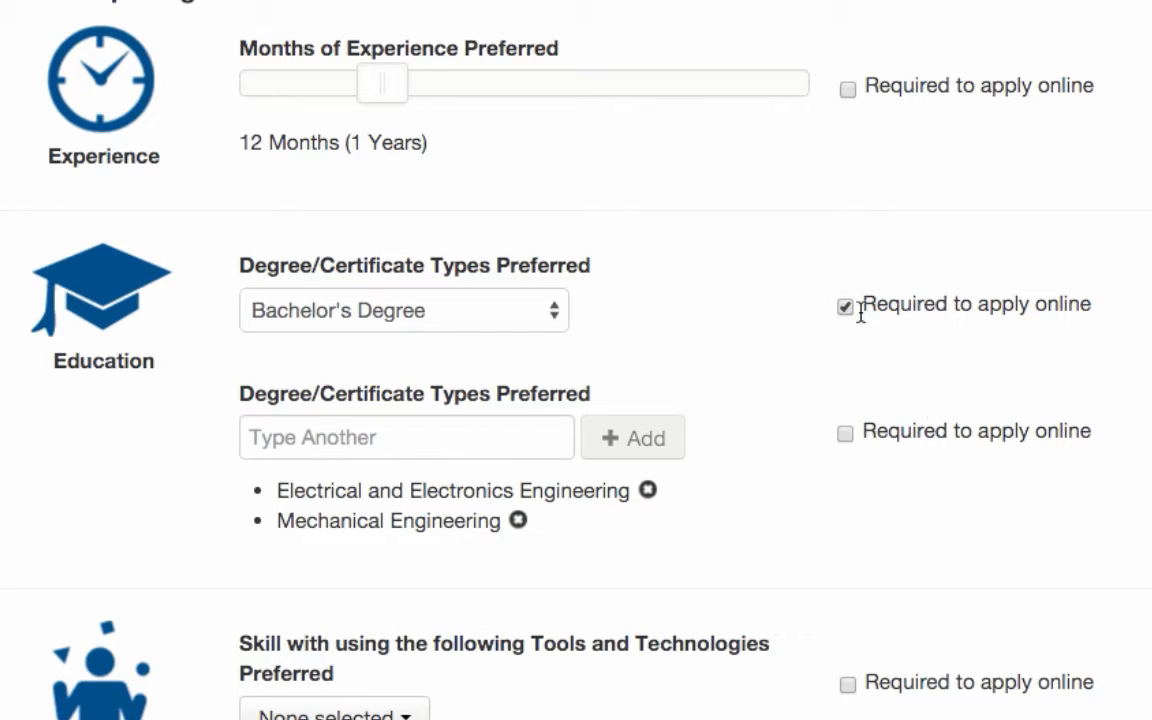
click(847, 436)
click(847, 435)
click(846, 307)
Select Anvils, Arc welders, Brakes and Brazing equipment as preferred tools and technologies skills.
scroll(770, 318, down, 5)
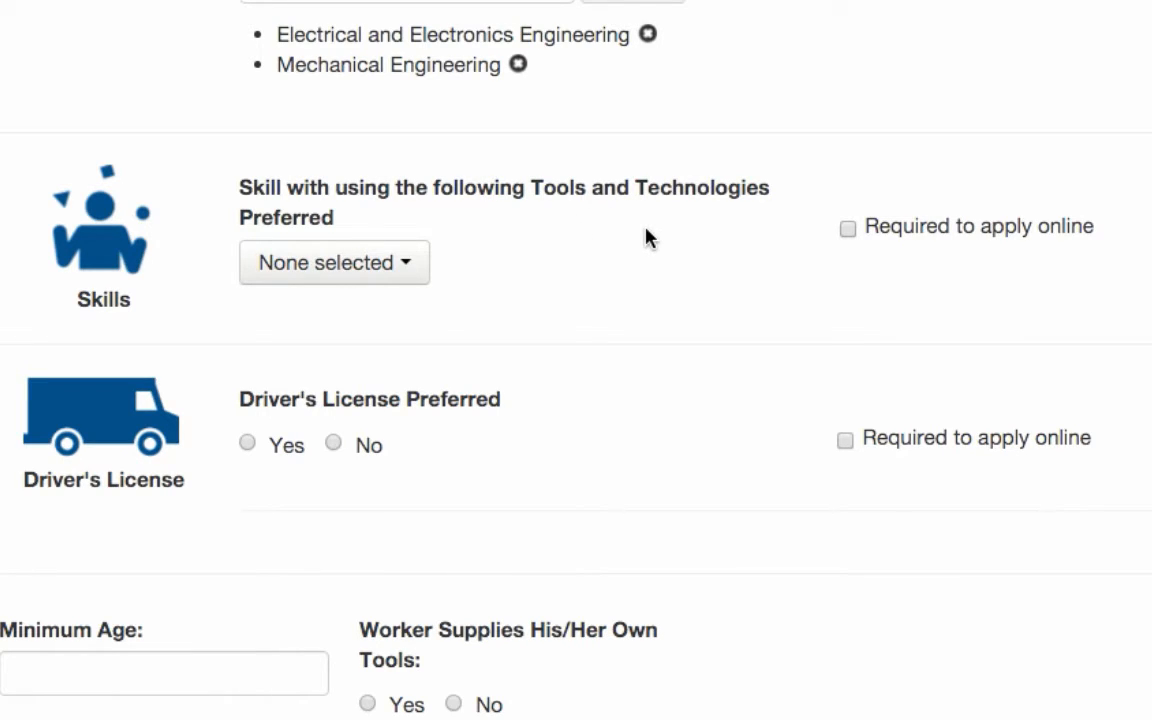
click(404, 264)
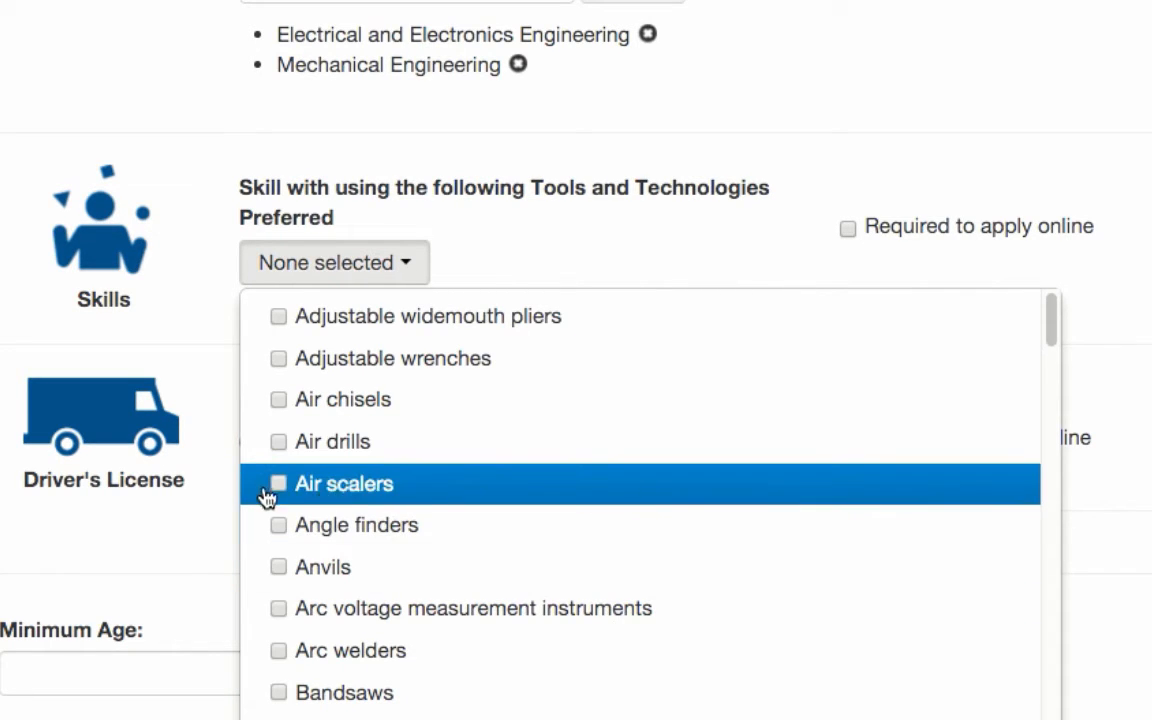
click(302, 568)
scroll(558, 453, down, 4)
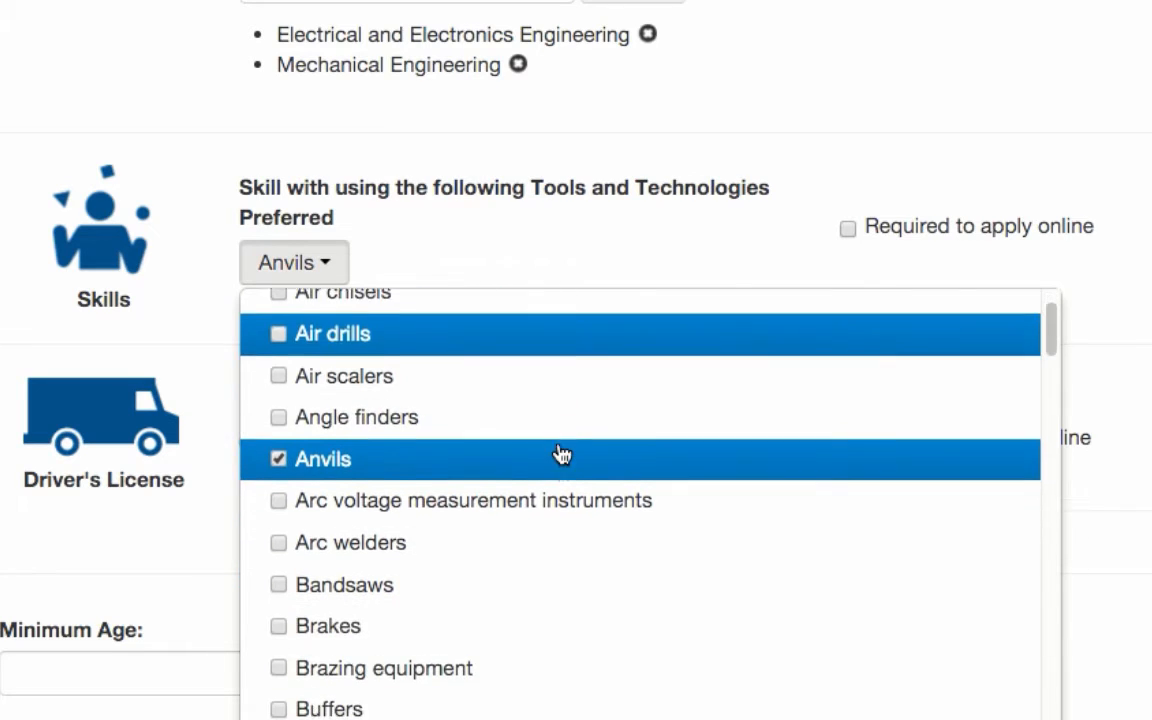
click(281, 462)
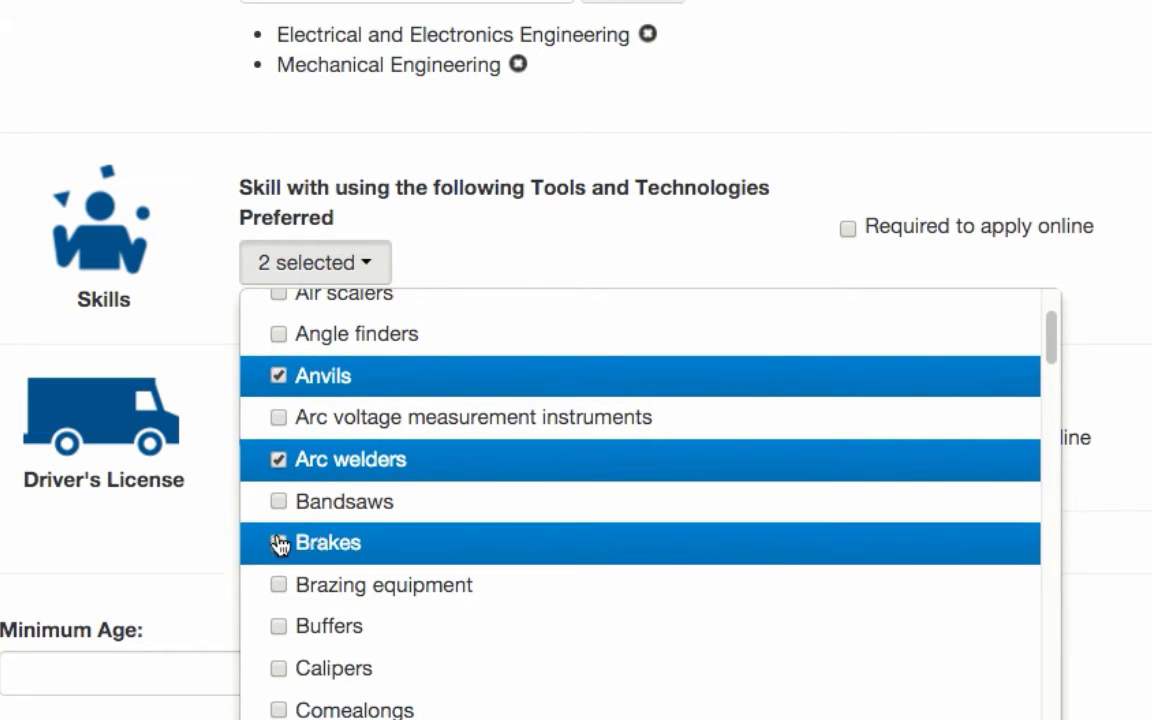
click(281, 543)
click(274, 592)
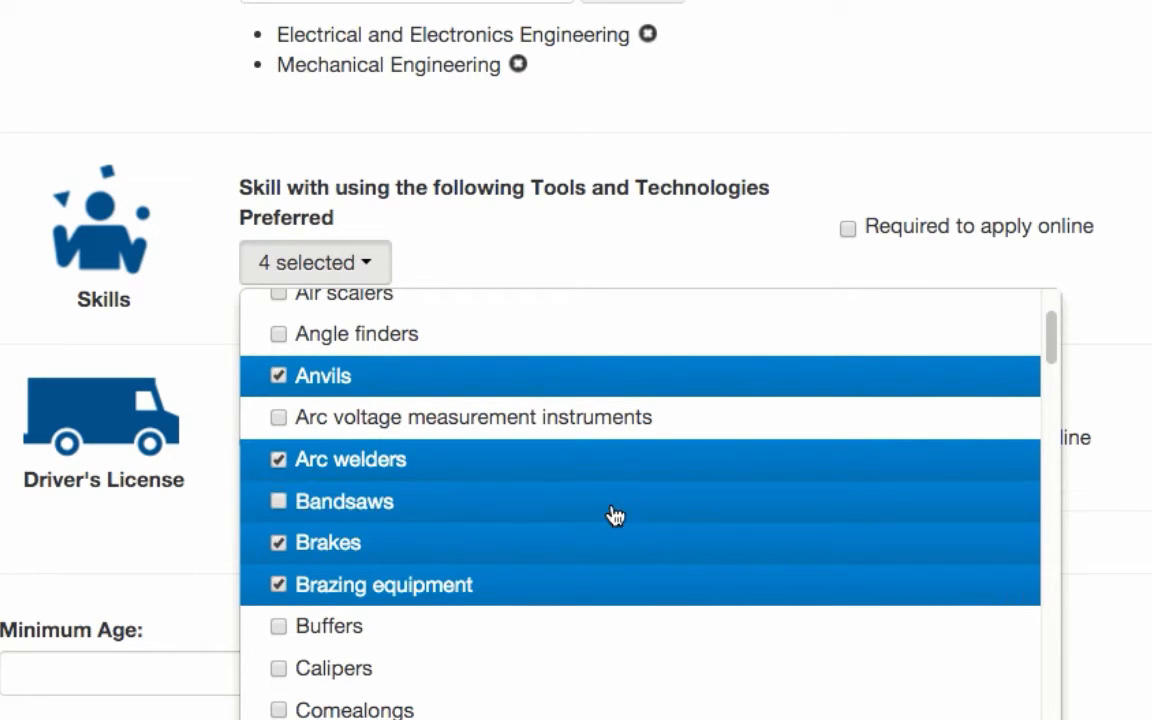
Add Metal inert gas MIG welders and OmniFleet Equipment Maintenance Management to the preferred skills and close the skills list.
scroll(614, 514, down, 2)
scroll(575, 530, down, 10)
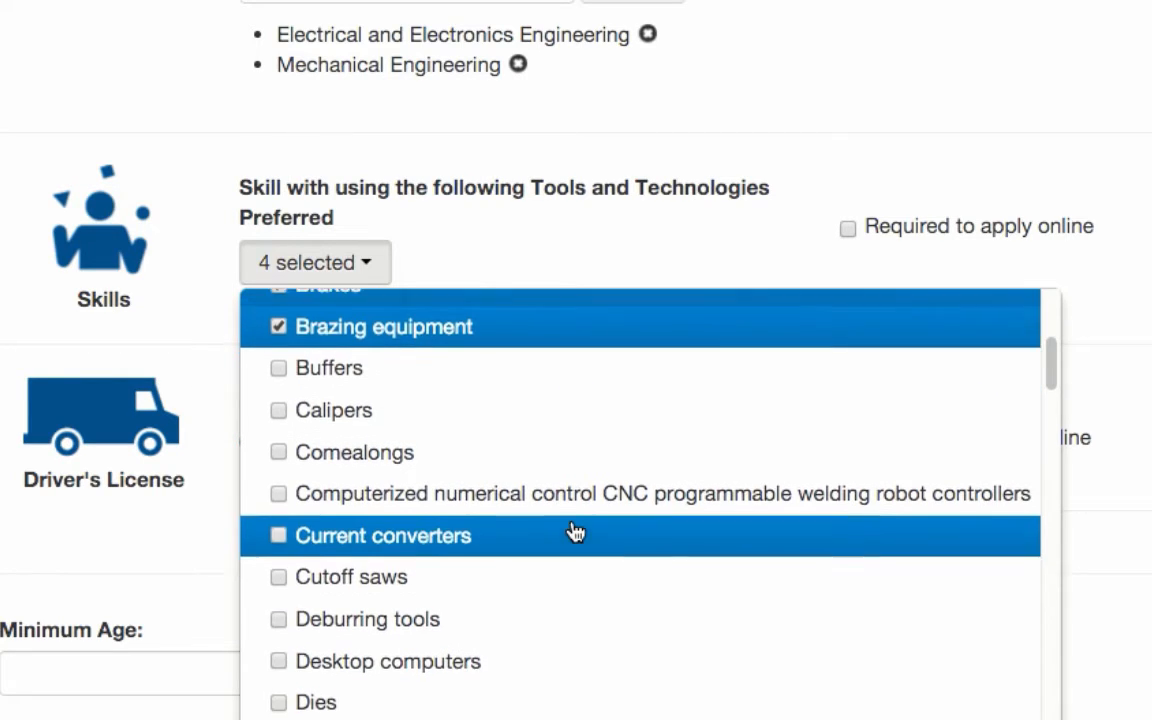
scroll(575, 530, down, 6)
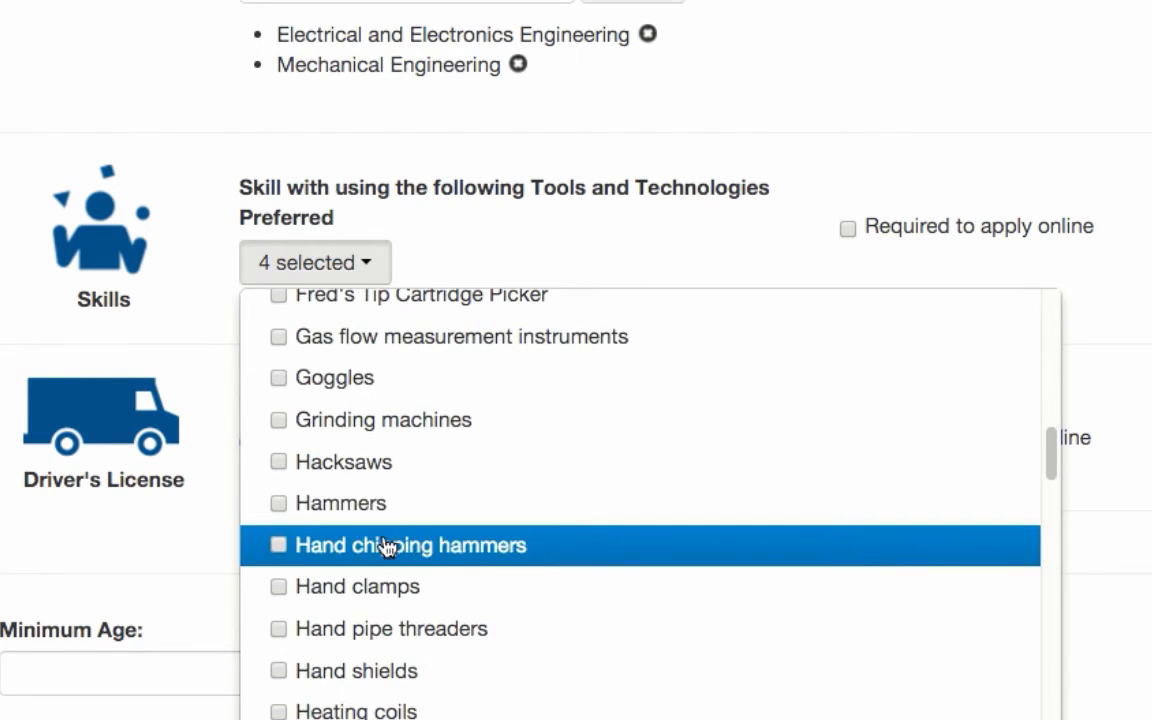
scroll(663, 406, down, 16)
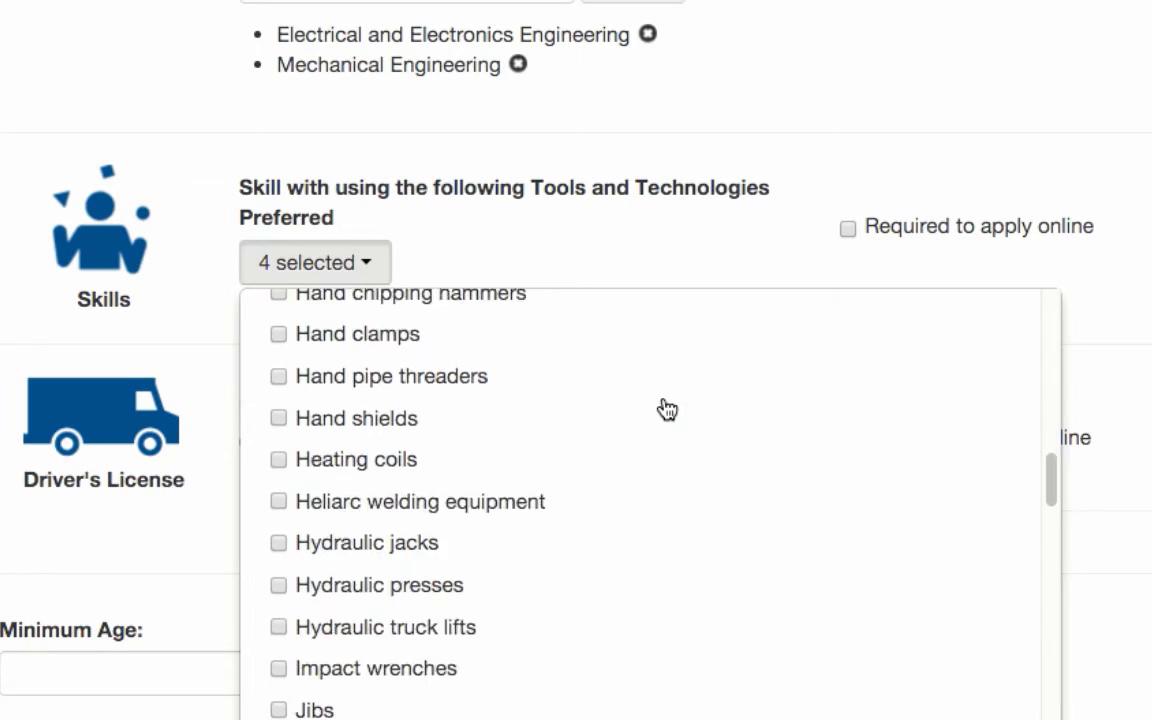
scroll(566, 553, down, 5)
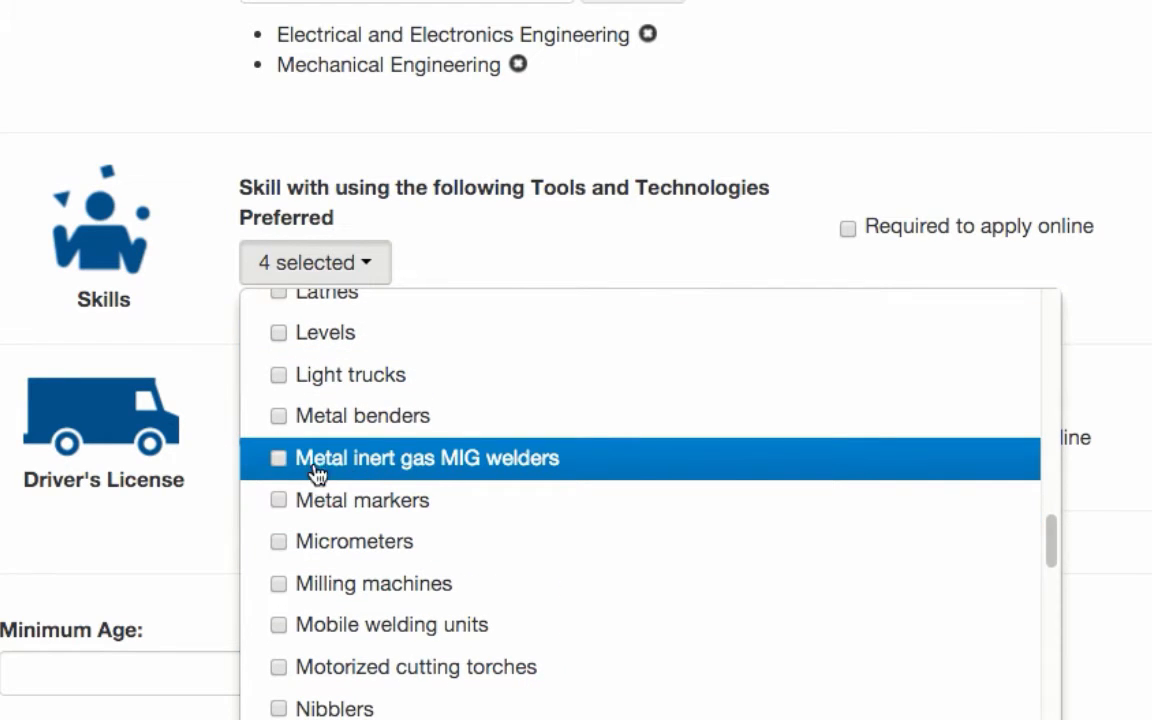
click(278, 462)
scroll(540, 532, down, 4)
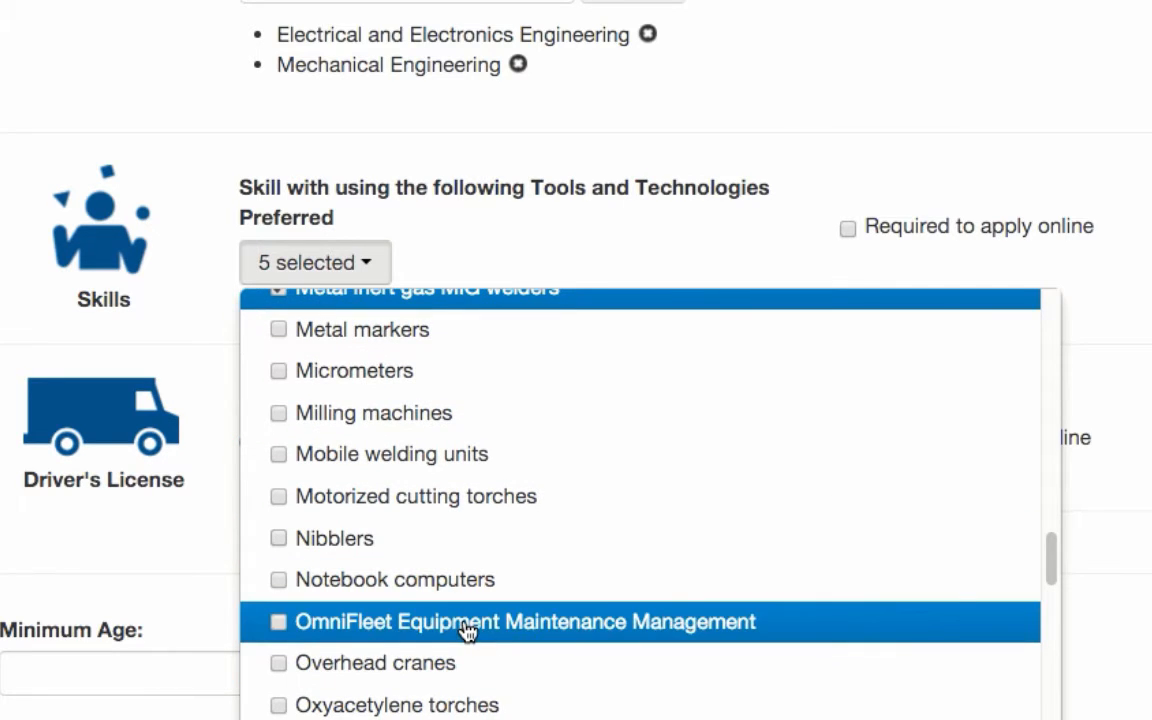
click(276, 622)
scroll(861, 535, up, 6)
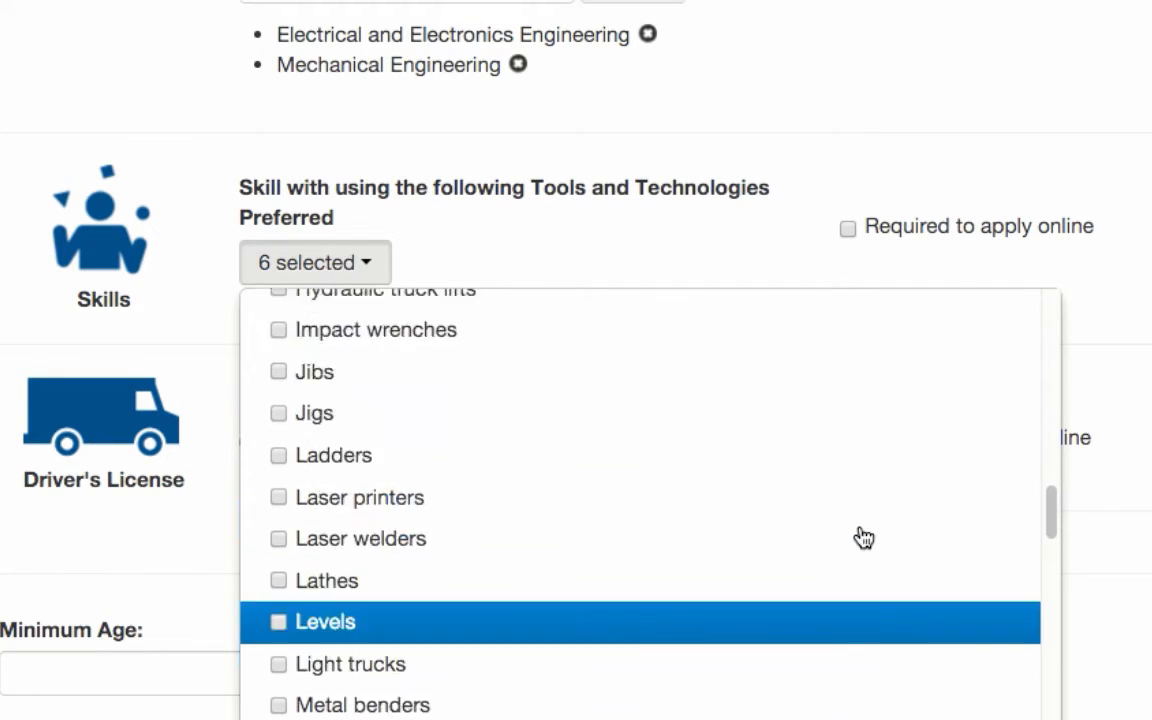
scroll(861, 535, up, 10)
scroll(858, 535, down, 5)
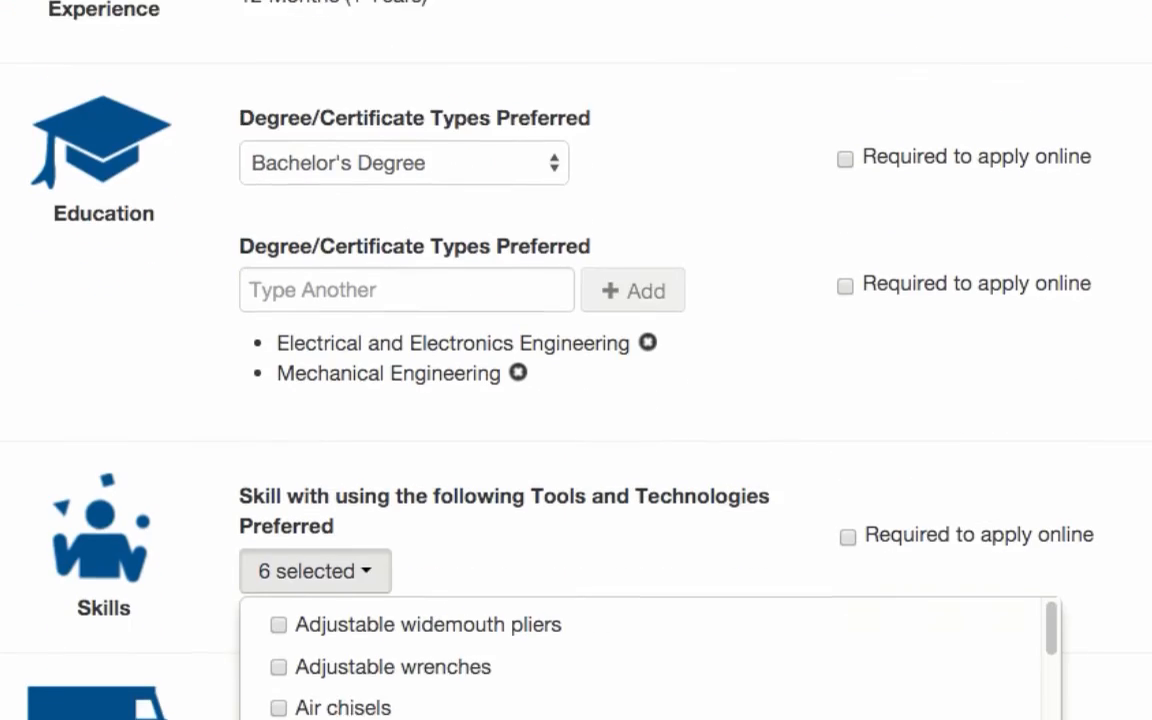
scroll(858, 535, down, 4)
click(362, 168)
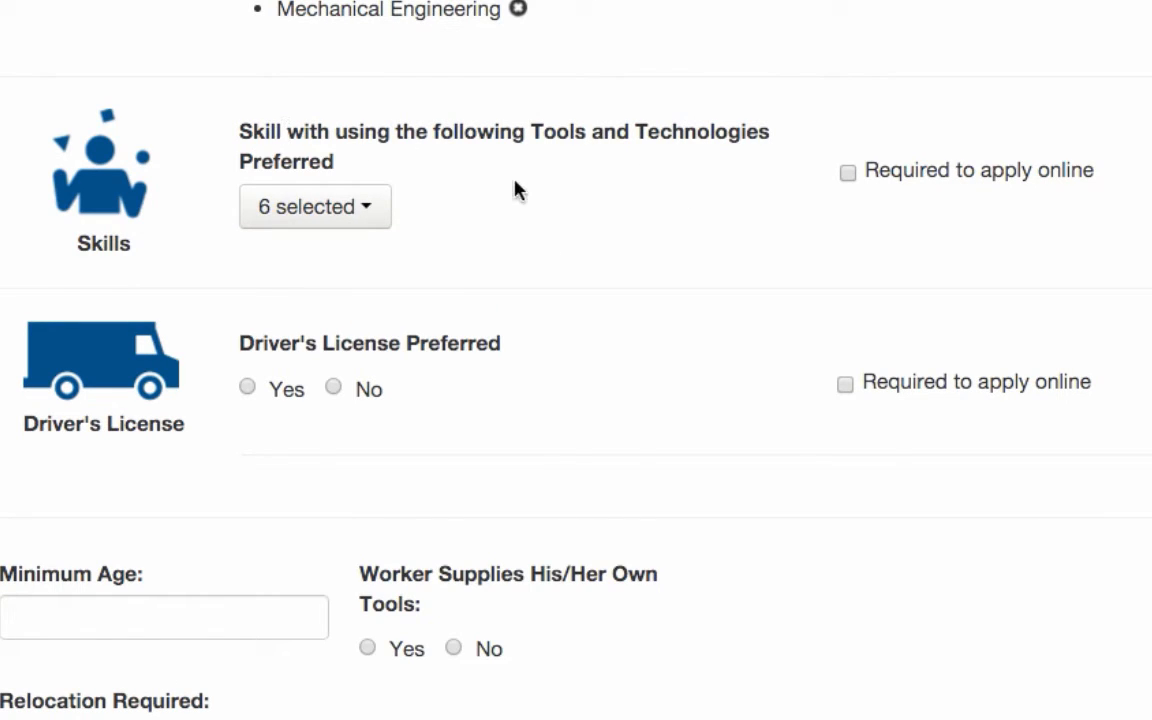
Examine the option that makes the preferred tools and technologies skills required to apply online.
drag(875, 175, 1093, 175)
click(1012, 192)
drag(875, 170, 1106, 167)
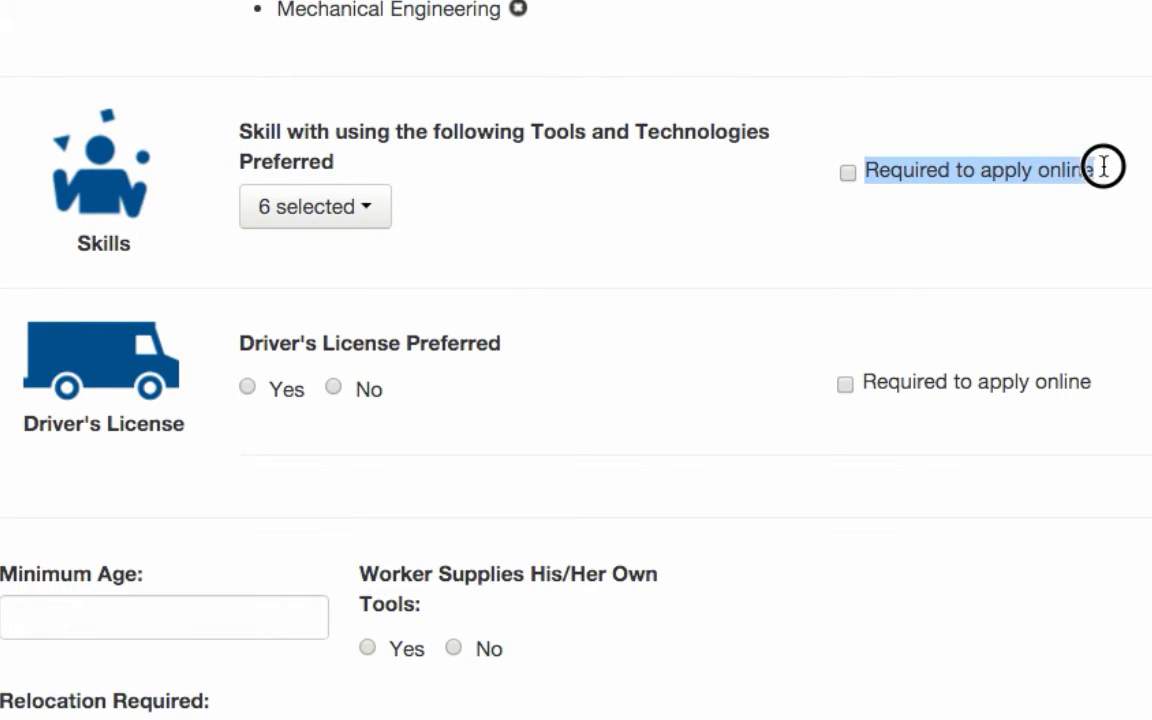
click(1110, 265)
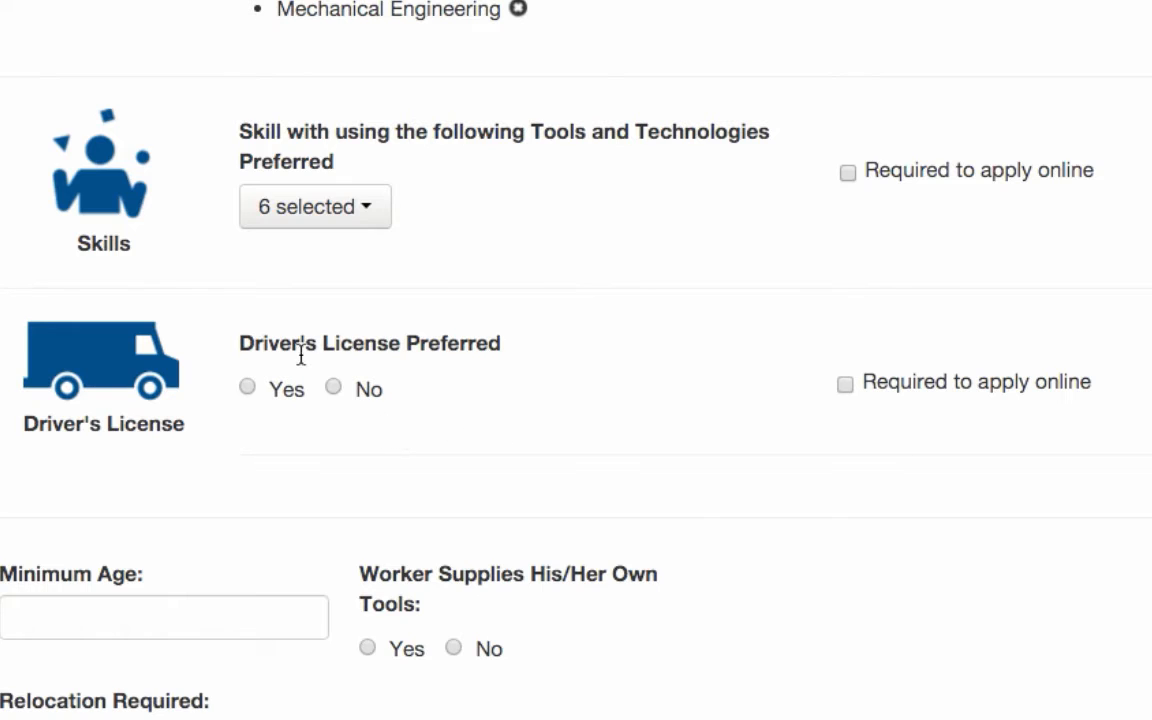
Mark a driver's license as preferred and choose license class R.
click(248, 390)
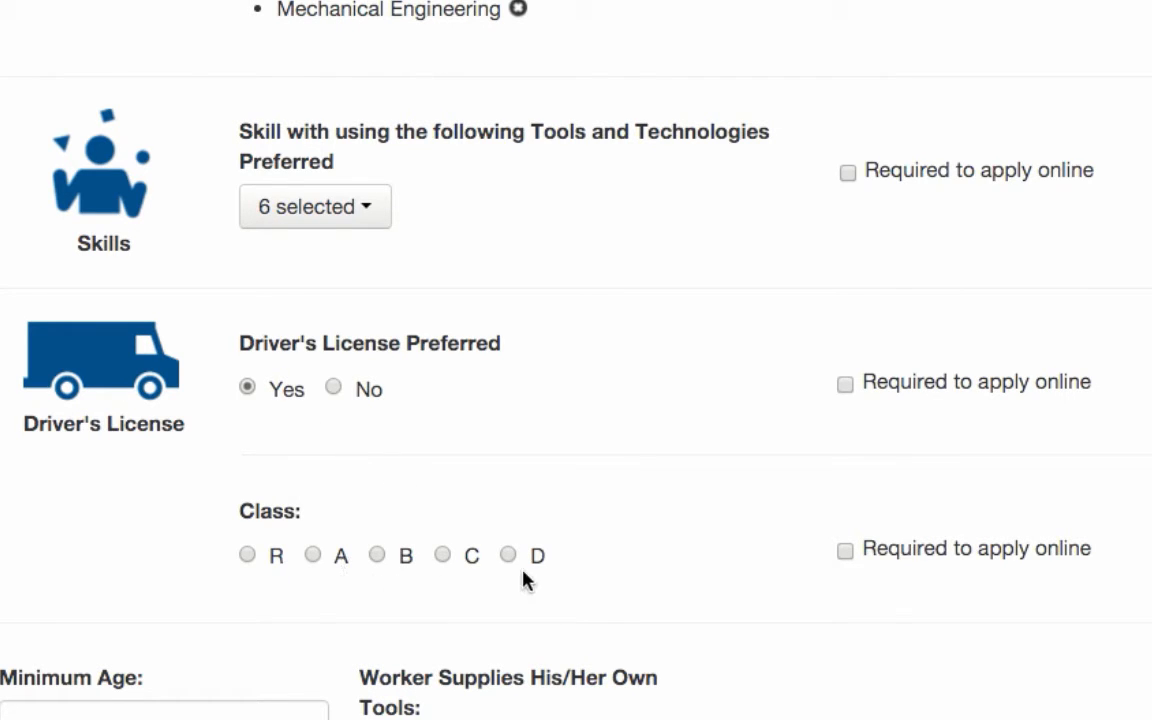
click(247, 555)
drag(272, 558, 290, 558)
click(381, 477)
Switch the license class to A, then select and clear the H - Hazmat endorsement and the S - School Bus Only restriction.
click(314, 557)
scroll(666, 316, down, 3)
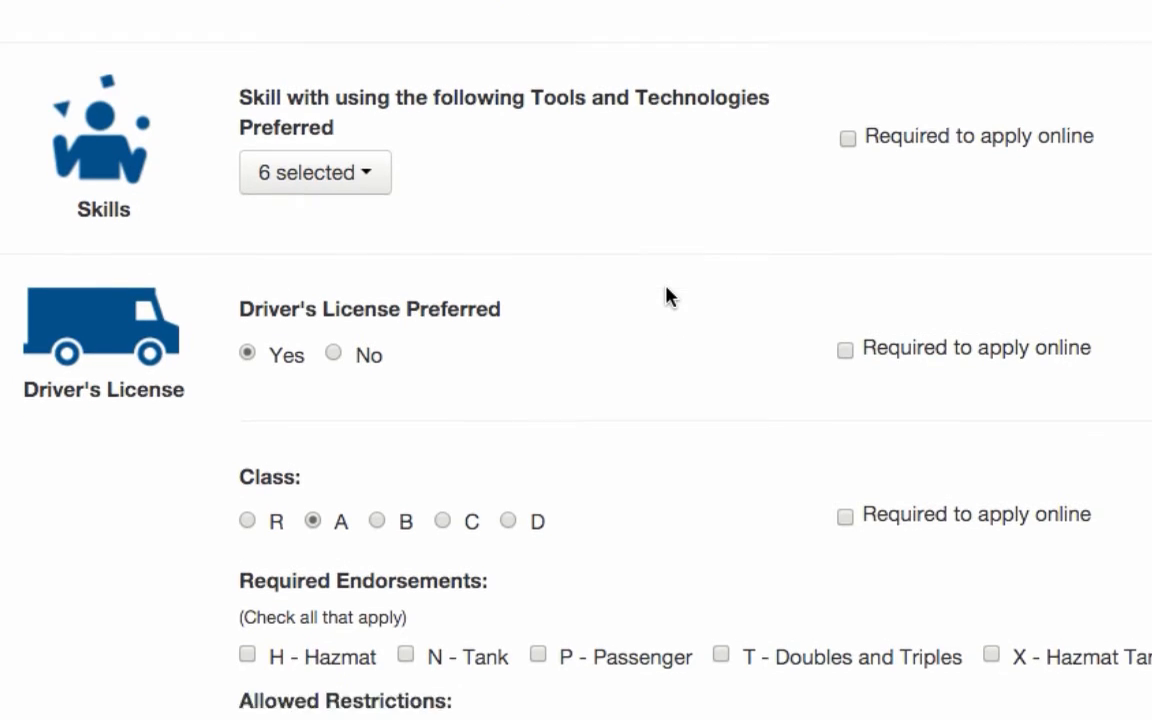
click(243, 474)
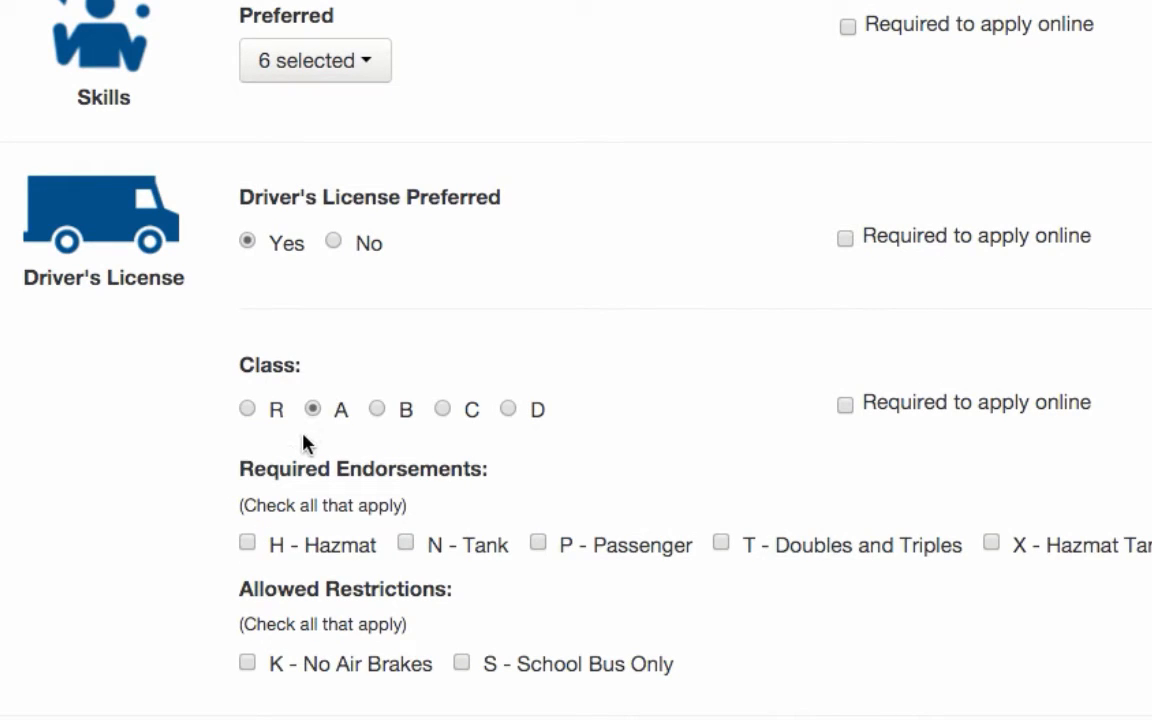
click(248, 543)
click(461, 664)
click(462, 662)
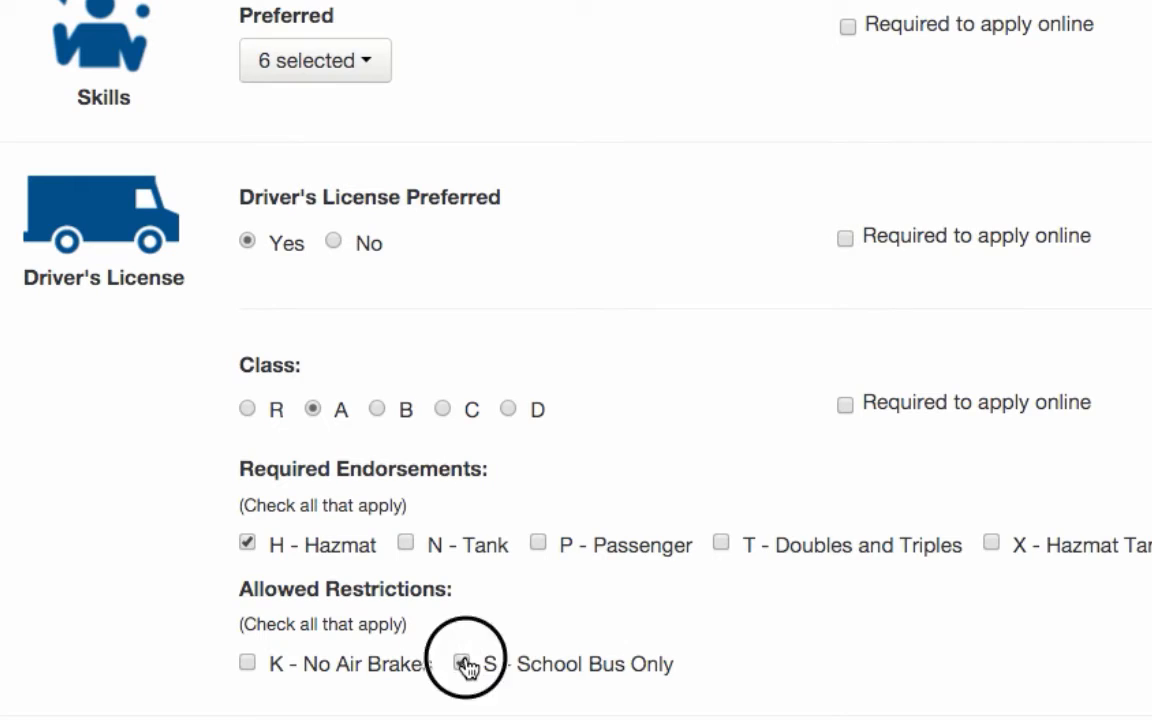
click(247, 543)
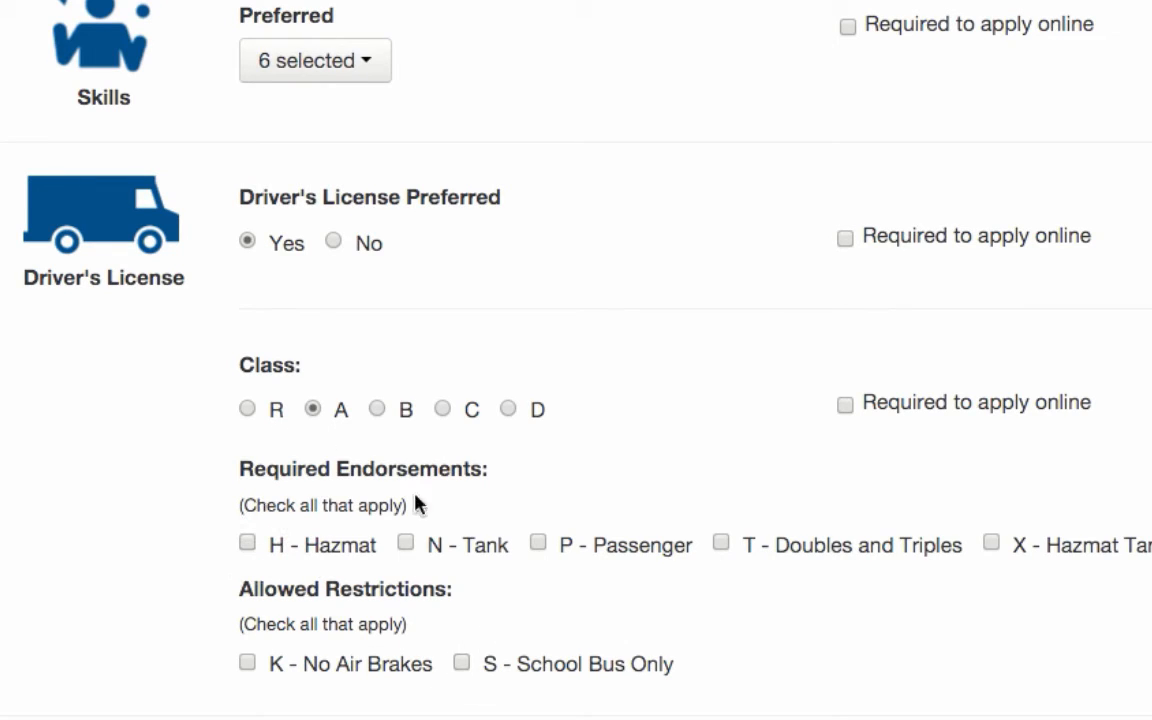
Mark the license class as required to apply online, clear that requirement again, and set the class to R.
click(846, 406)
click(846, 404)
click(247, 410)
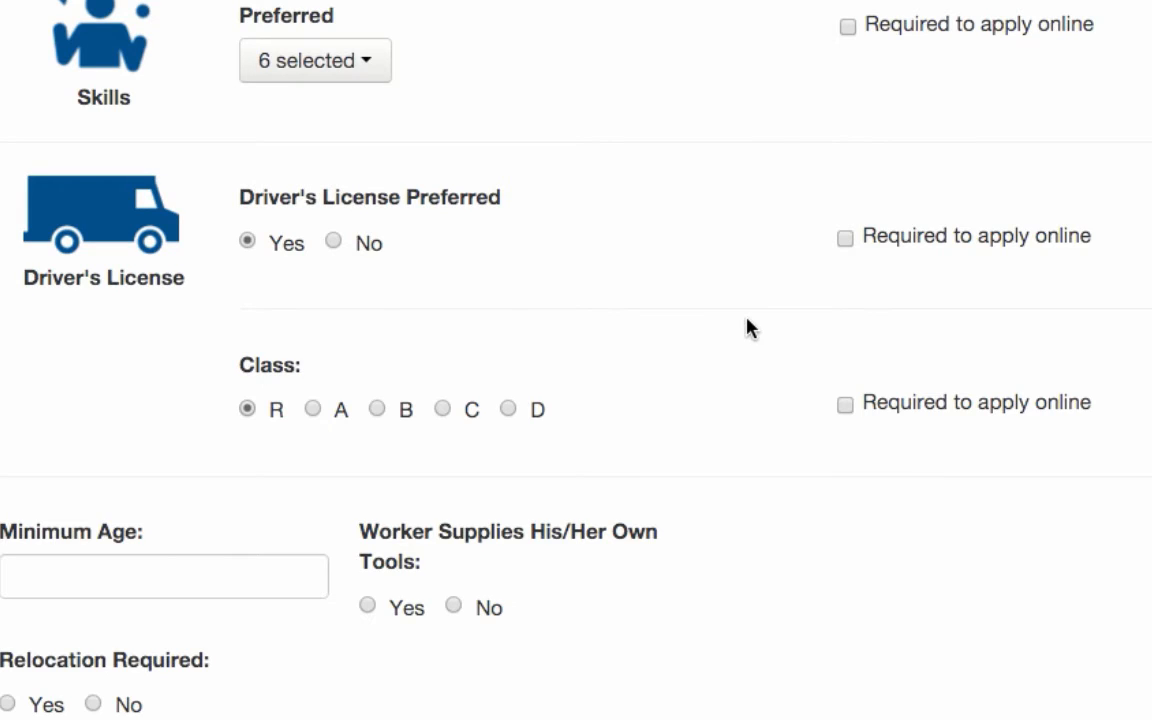
Set the minimum age to 21 and answer No to the worker supplying their own tools.
click(224, 589)
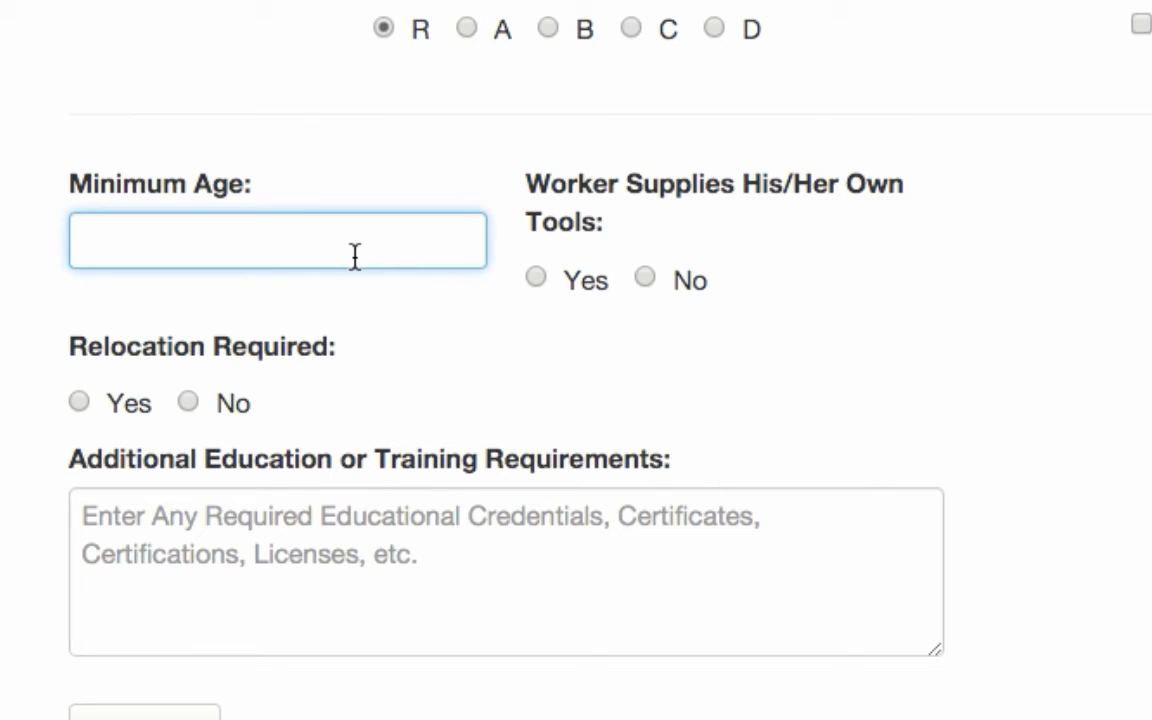
text(21)
click(537, 281)
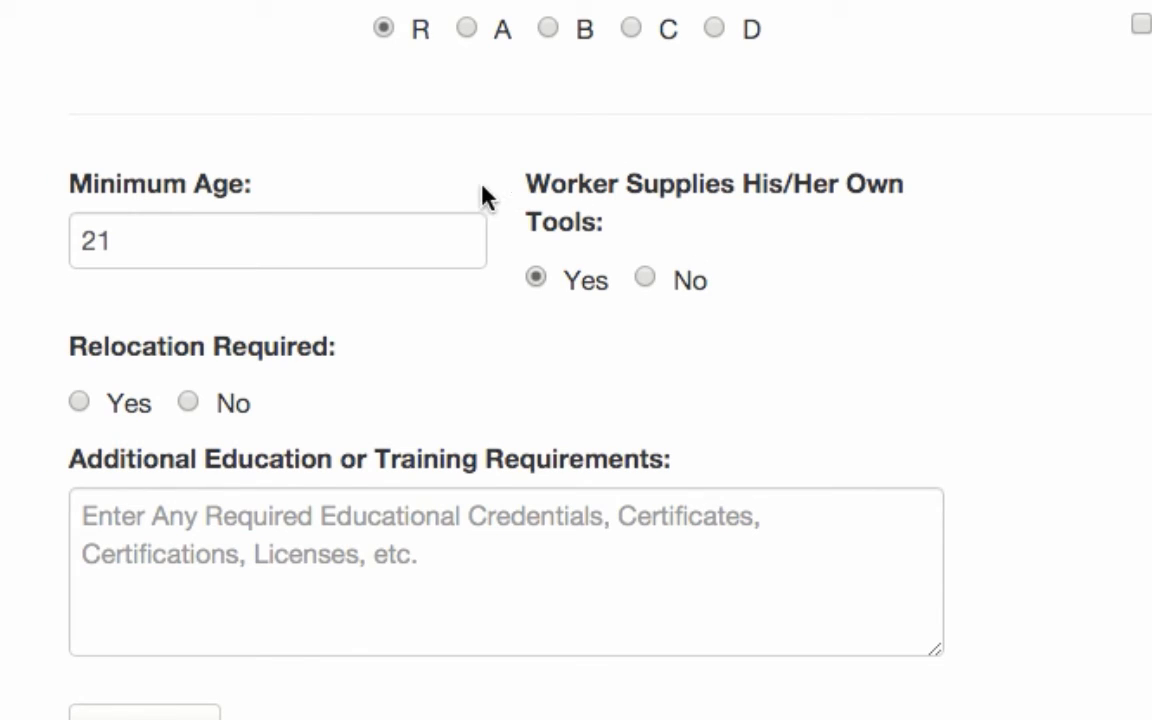
click(646, 281)
Set Relocation Required to Yes and Relocation Assistance Available to No.
scroll(504, 357, down, 2)
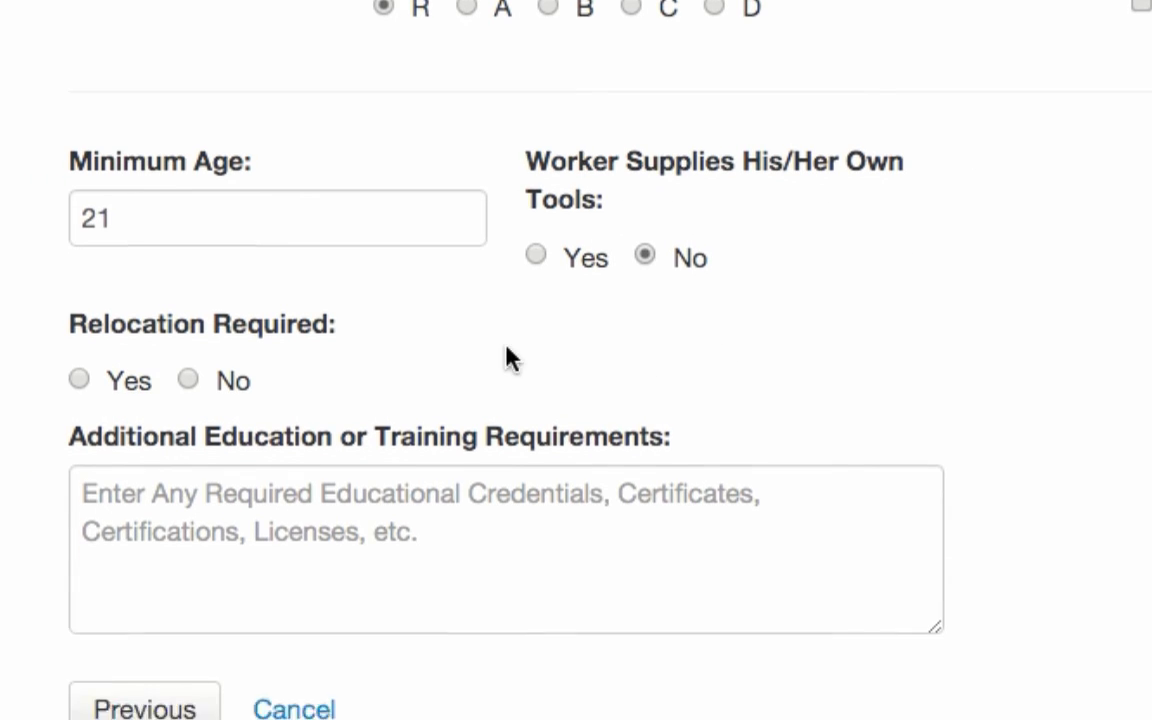
drag(82, 266, 383, 293)
click(360, 288)
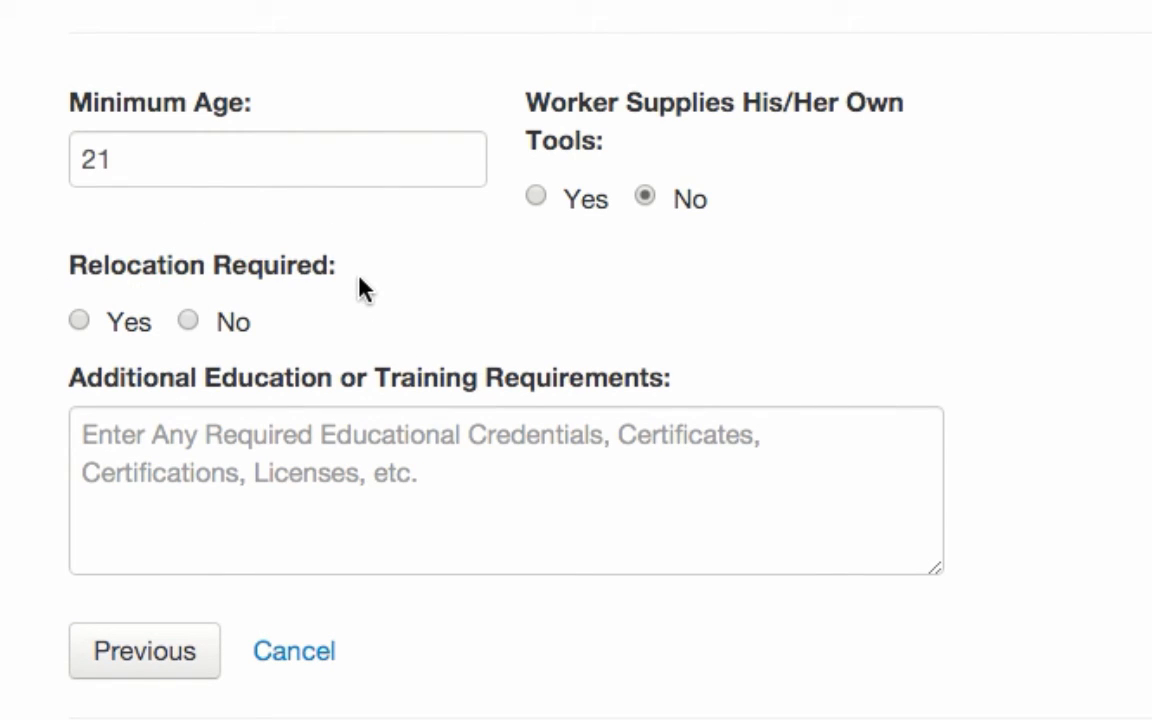
click(79, 321)
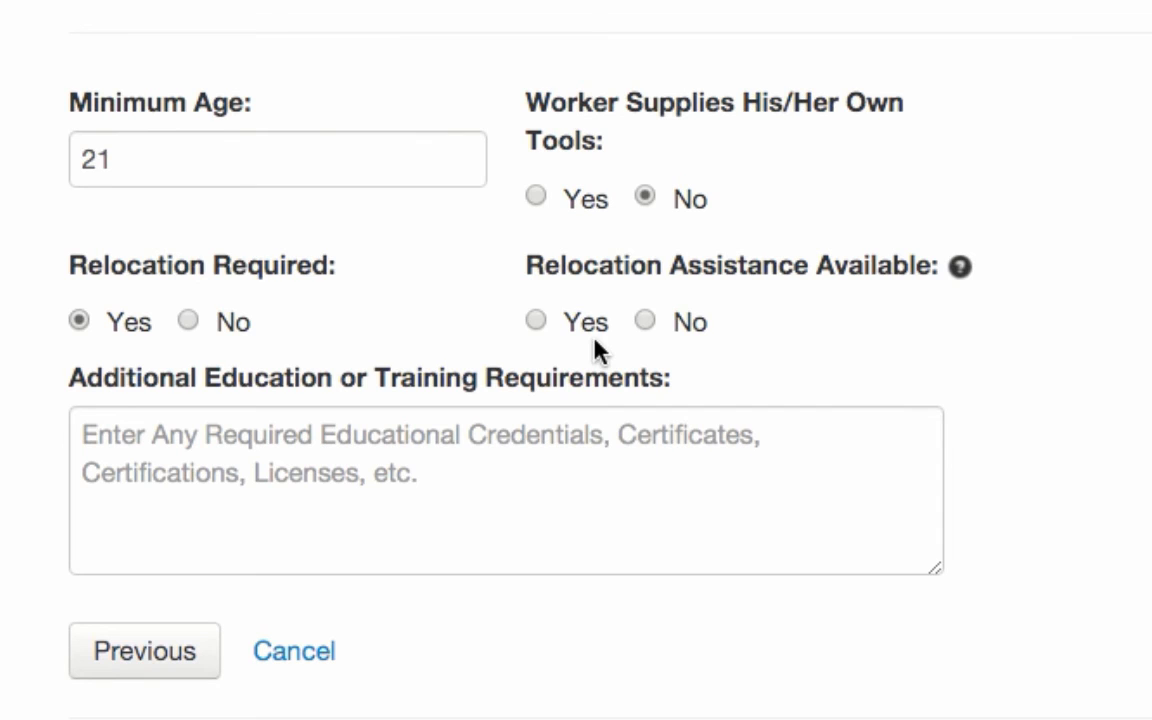
drag(527, 265, 985, 265)
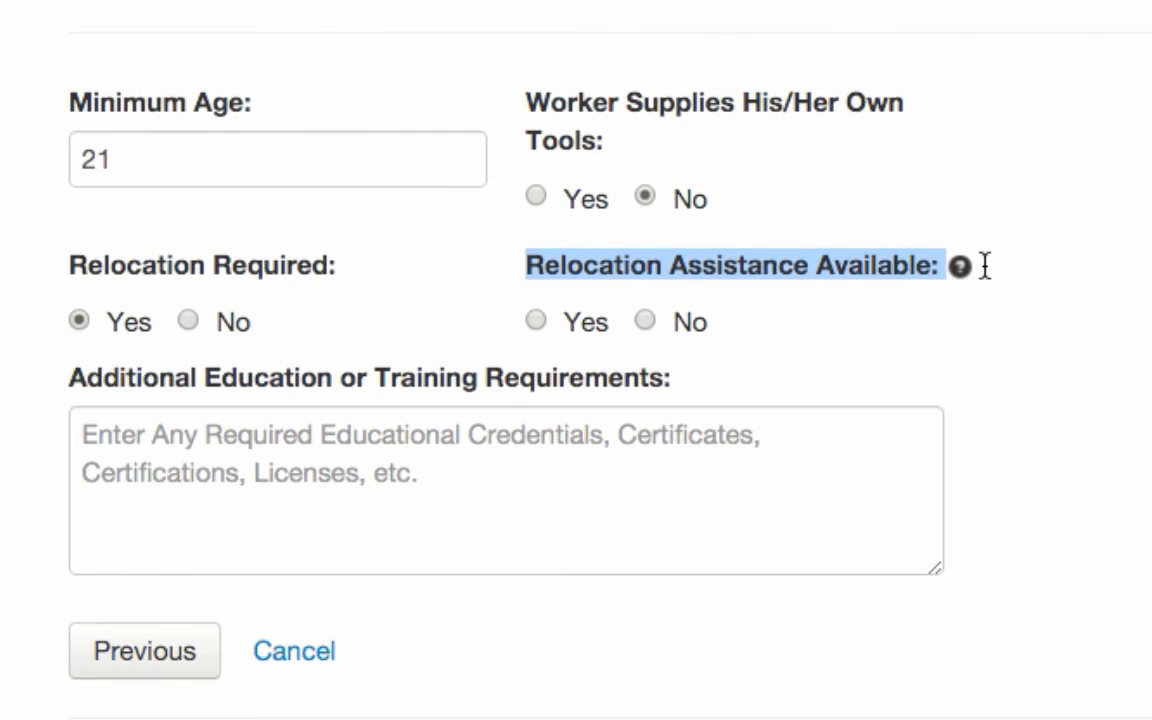
click(834, 313)
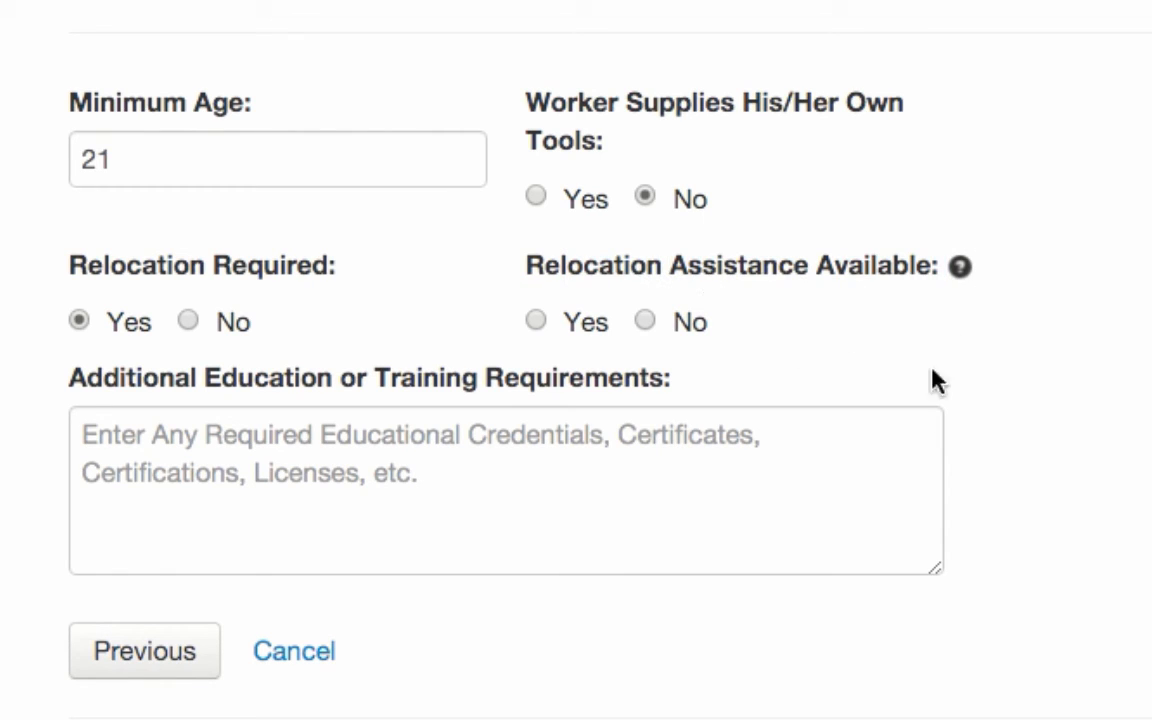
click(645, 321)
drag(250, 318, 112, 309)
click(328, 293)
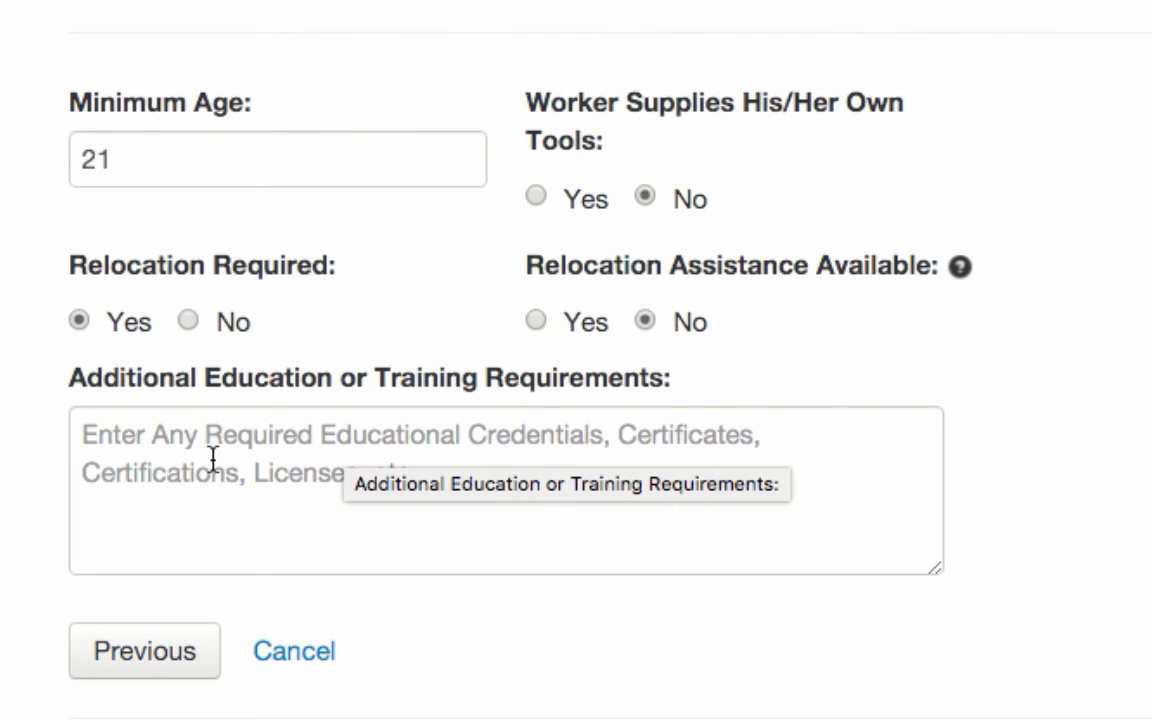
Enter "Must have WorkKeys Silver. Must take Safety Training course." as the additional education or training requirements.
click(517, 490)
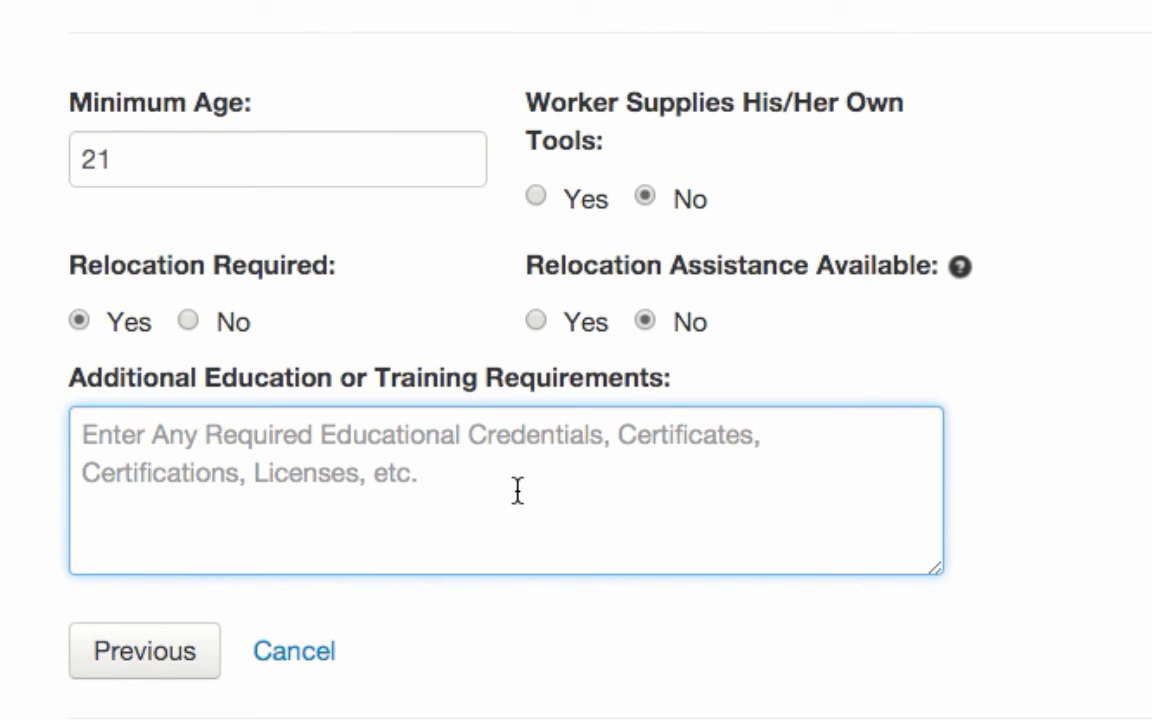
text(Must)
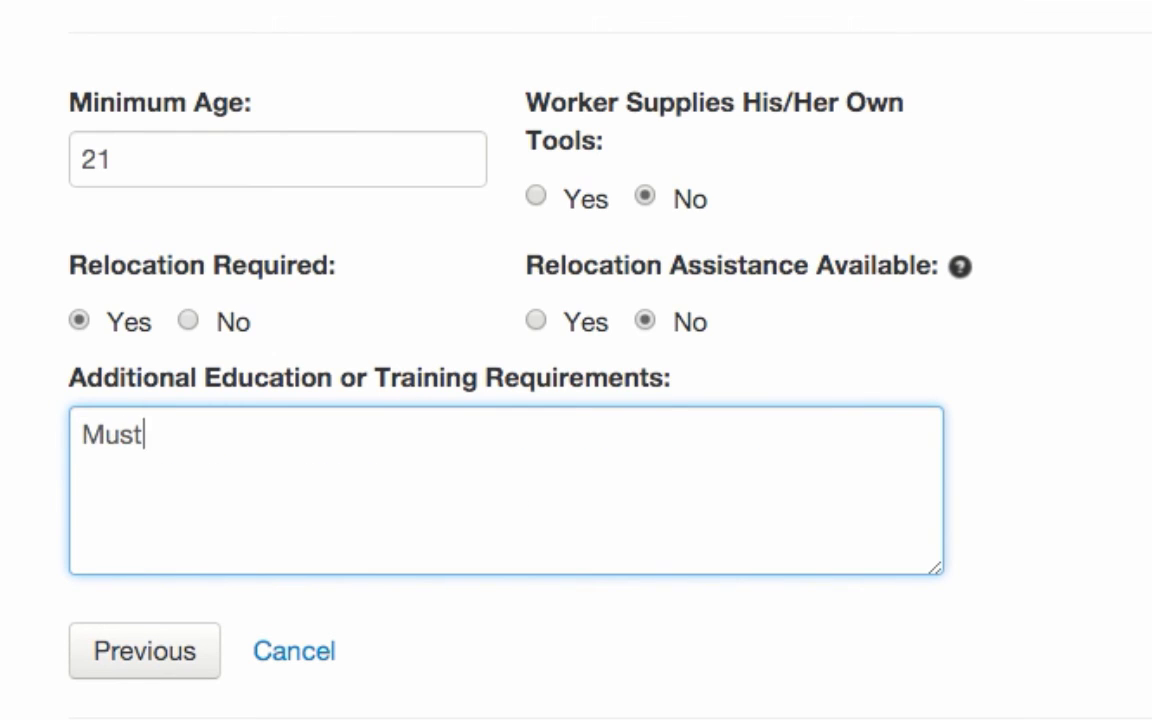
text( have WorkKeys Silver)
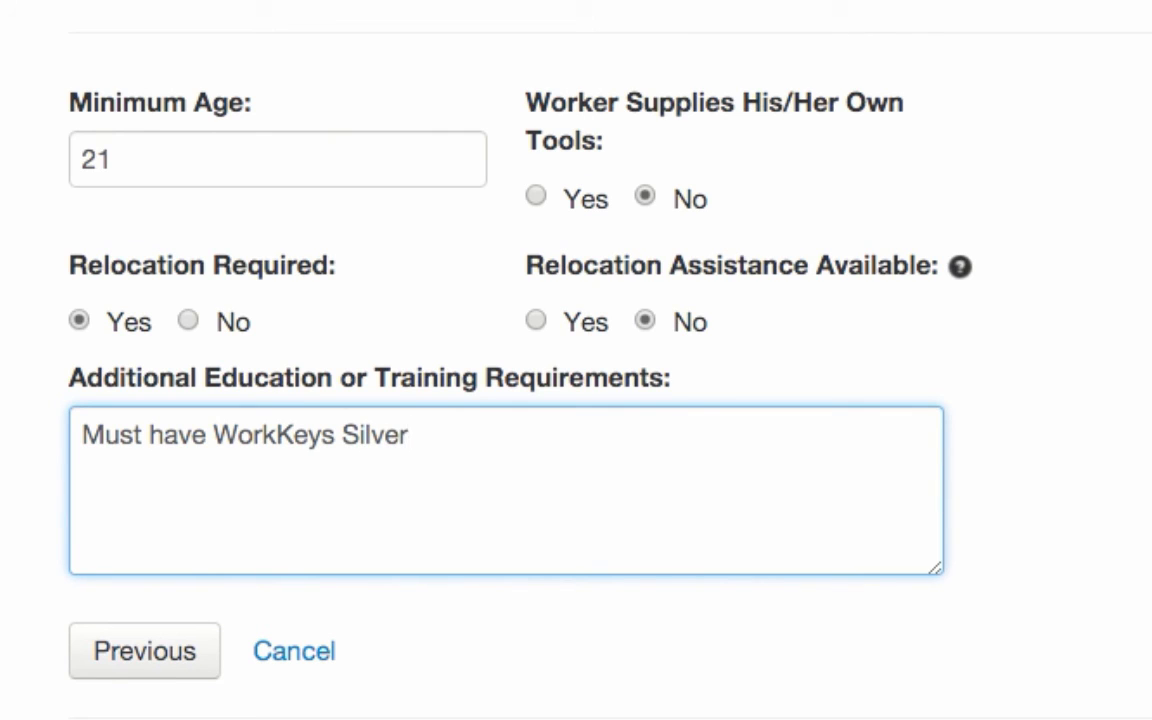
text(. Must )
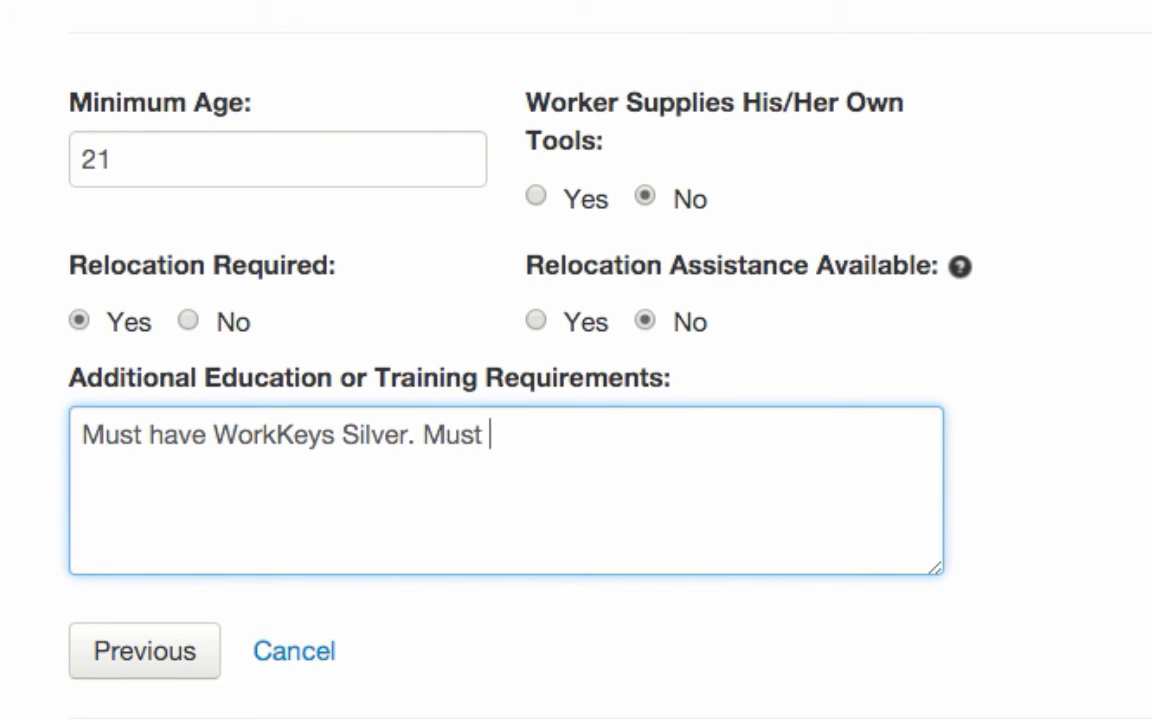
text(take Safety T)
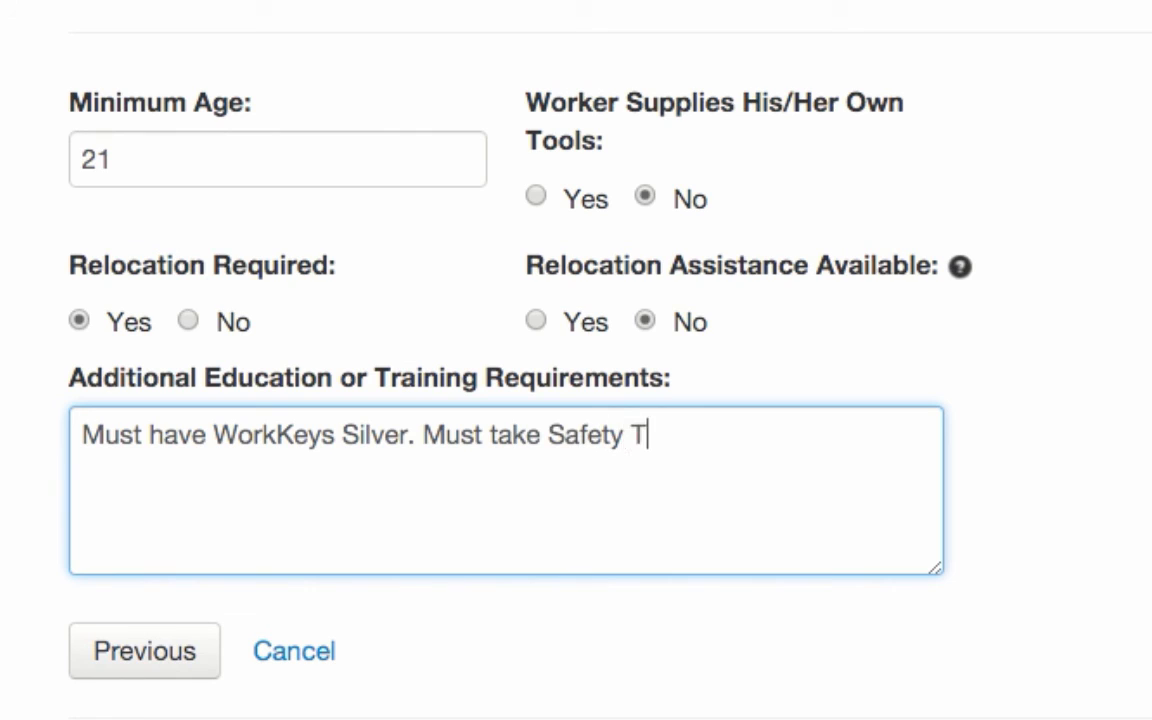
text(raining course.)
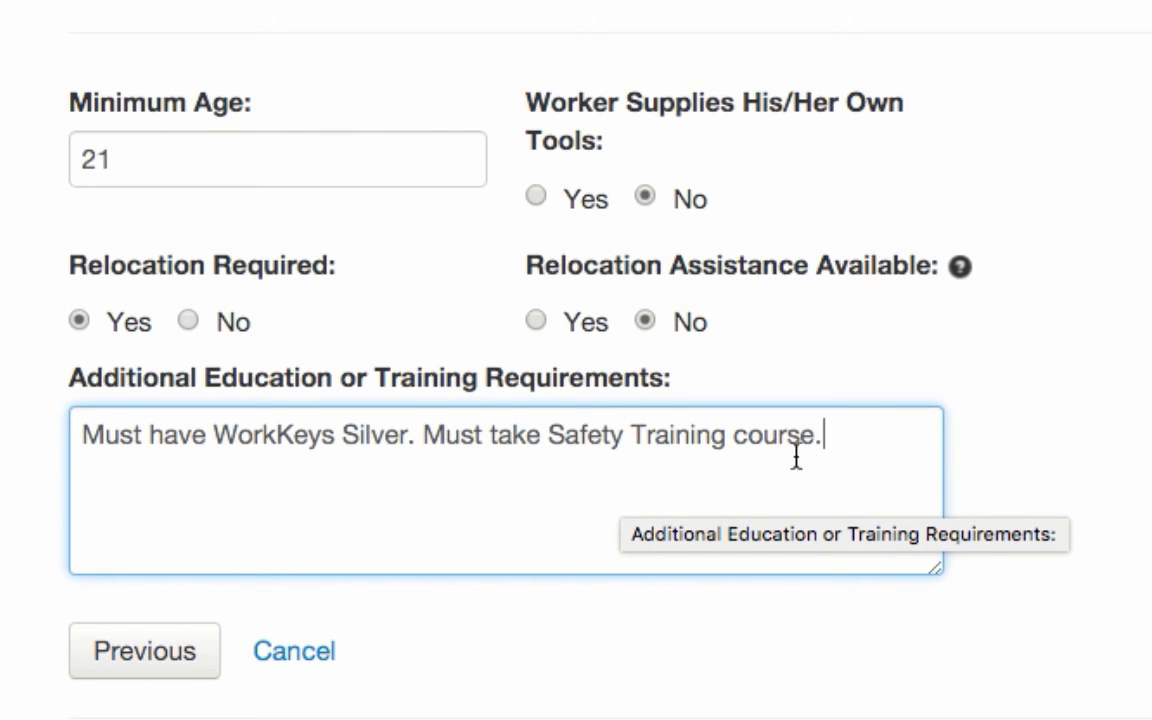
Review the completed candidate profile and continue to the next page of the job opening.
scroll(622, 372, up, 3)
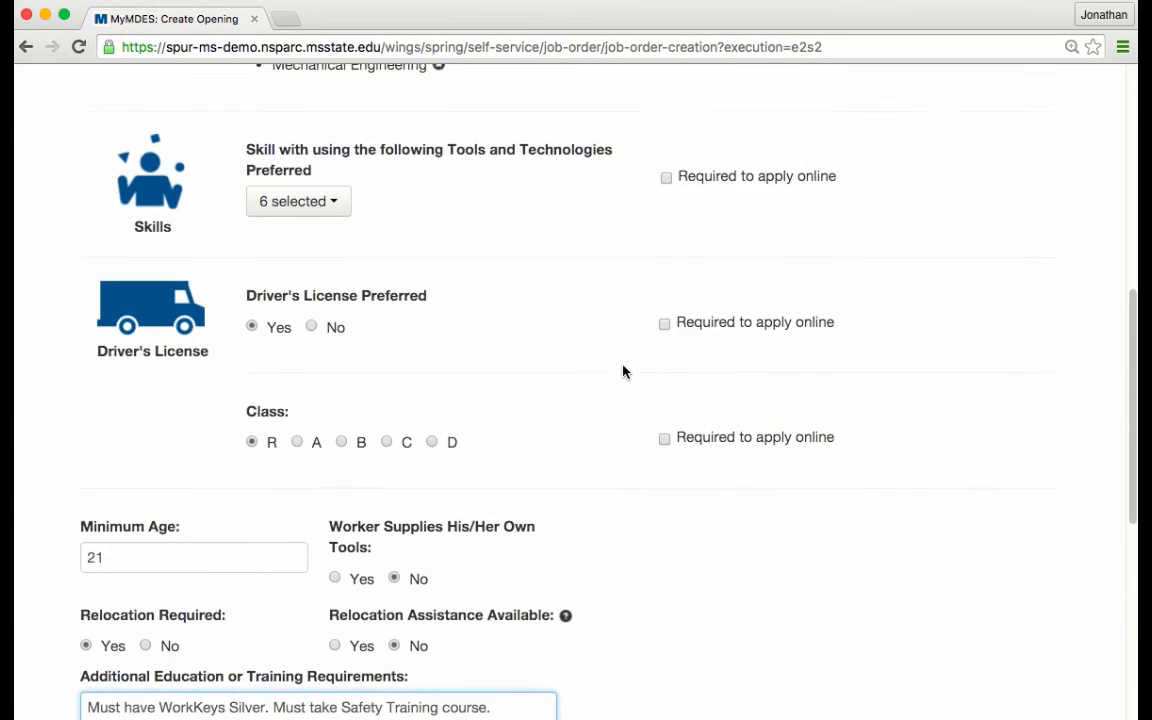
scroll(622, 372, down, 3)
scroll(570, 266, down, 1)
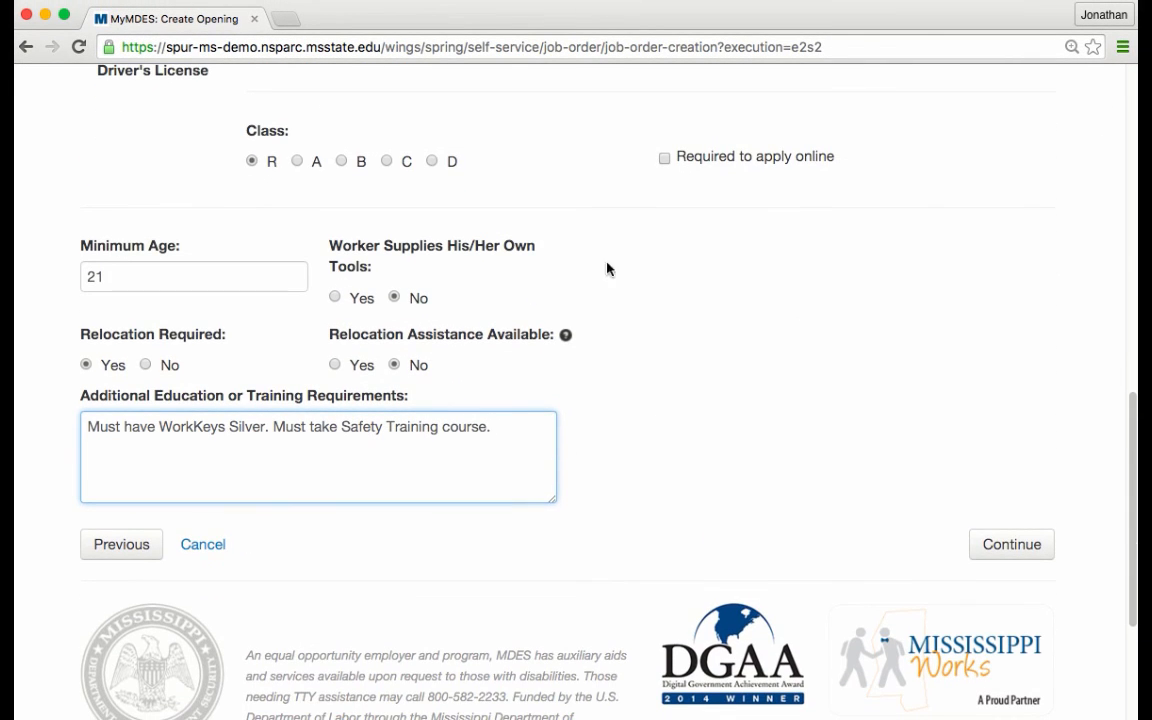
click(1015, 545)
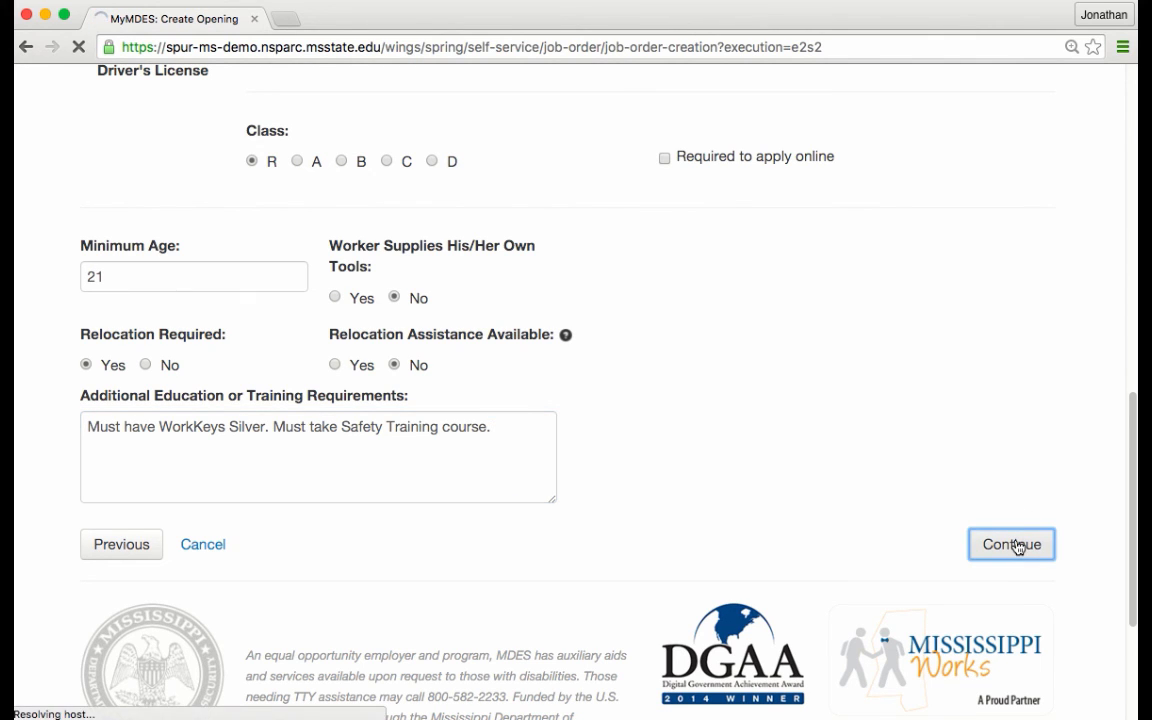